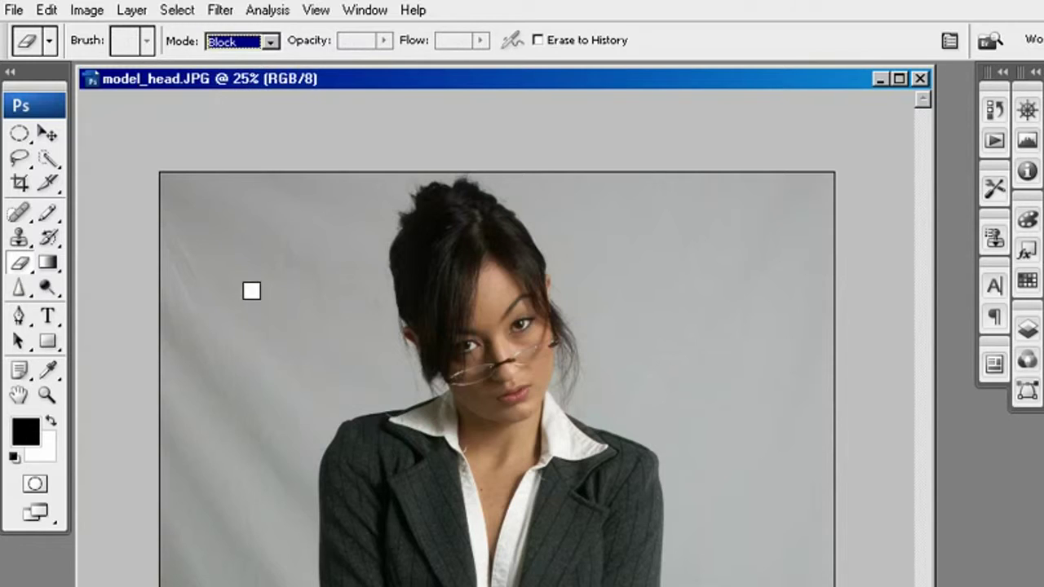
- Undo the last eraser stroke on the photo and set the eraser's mode to Brush
key("ctrl+z")
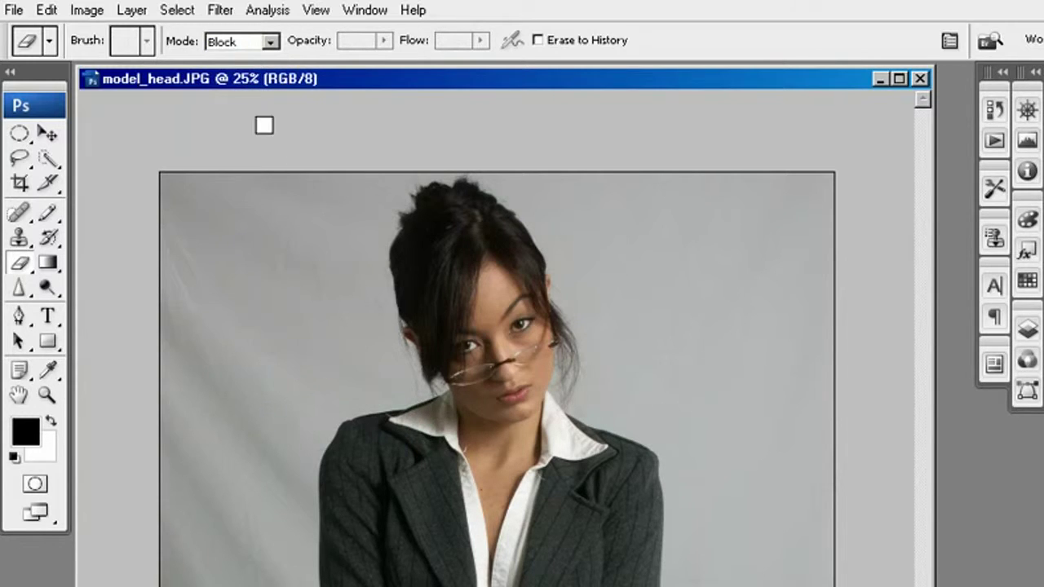
left_click(269, 42)
left_click(221, 63)
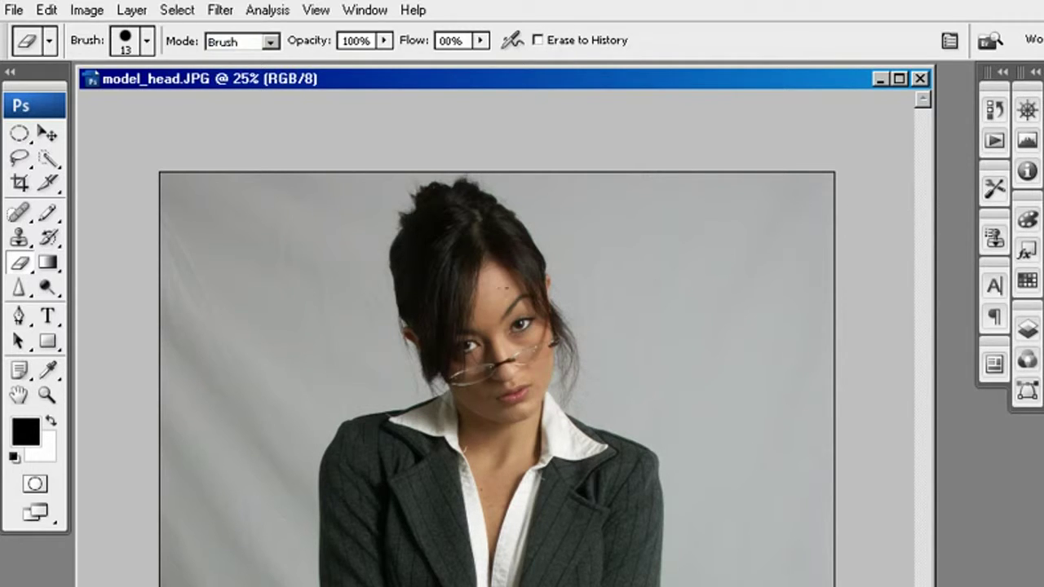
- Enlarge the eraser to 400 px and erase the backdrop left of the woman to the white background colour
left_click(993, 109)
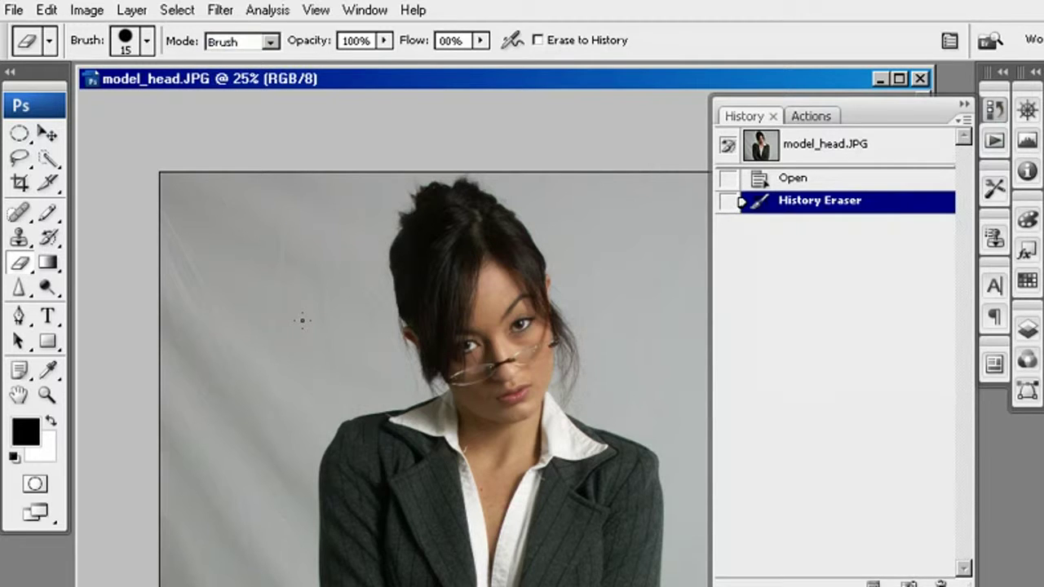
key("bracketright")
key("bracketright")
key("bracketright")
key("bracketright")
key("bracketright")
key("bracketright")
key("bracketright")
key("bracketright")
key("bracketright")
key("bracketright")
key("bracketright")
key("bracketright")
key("bracketright")
key("bracketright")
key("bracketright")
key("bracketright")
key("bracketleft")
key("bracketleft")
left_click(282, 131)
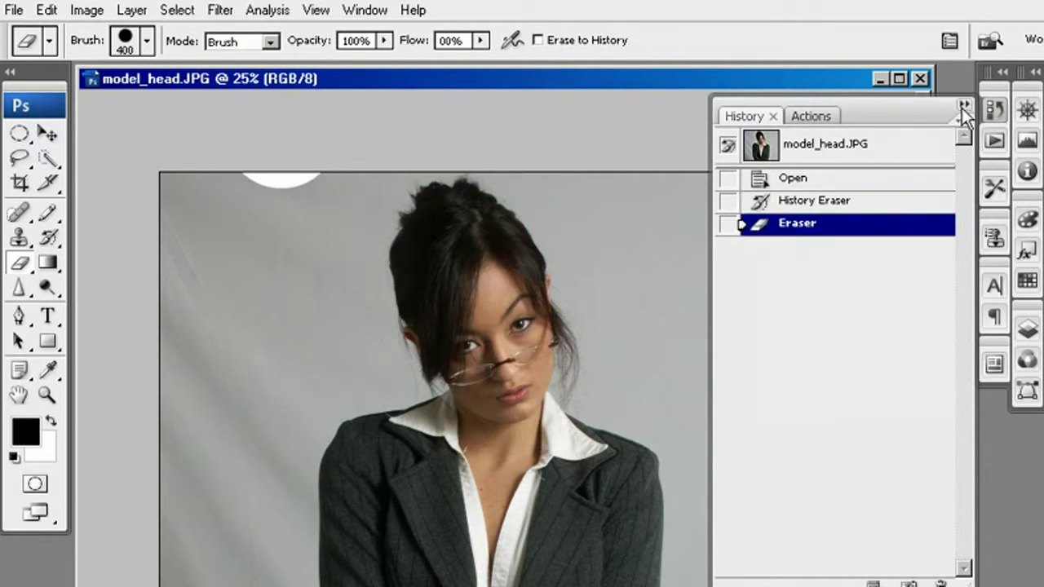
left_click(963, 105)
mouse_move(256, 158)
left_mouse_down()
mouse_move(263, 190)
mouse_move(188, 242)
mouse_move(302, 230)
mouse_move(319, 205)
mouse_move(301, 302)
mouse_move(286, 344)
mouse_move(225, 283)
mouse_move(185, 373)
mouse_move(234, 396)
mouse_move(216, 583)
mouse_move(192, 586)
mouse_move(217, 448)
mouse_move(244, 586)
left_mouse_up()
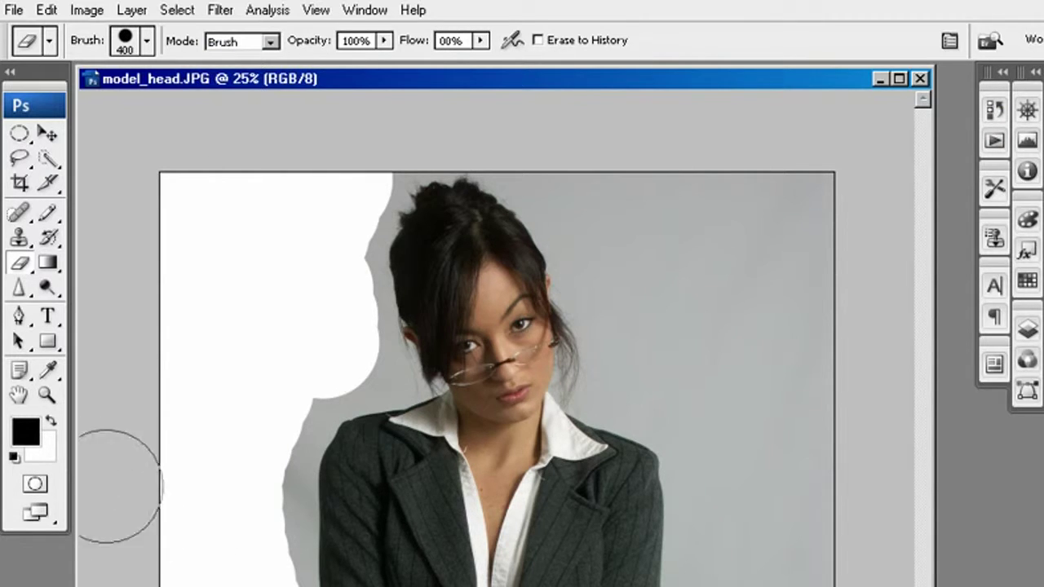
- Swap the foreground and background colours, erase the area left of the woman to black, and swap the colours back
left_click(51, 419)
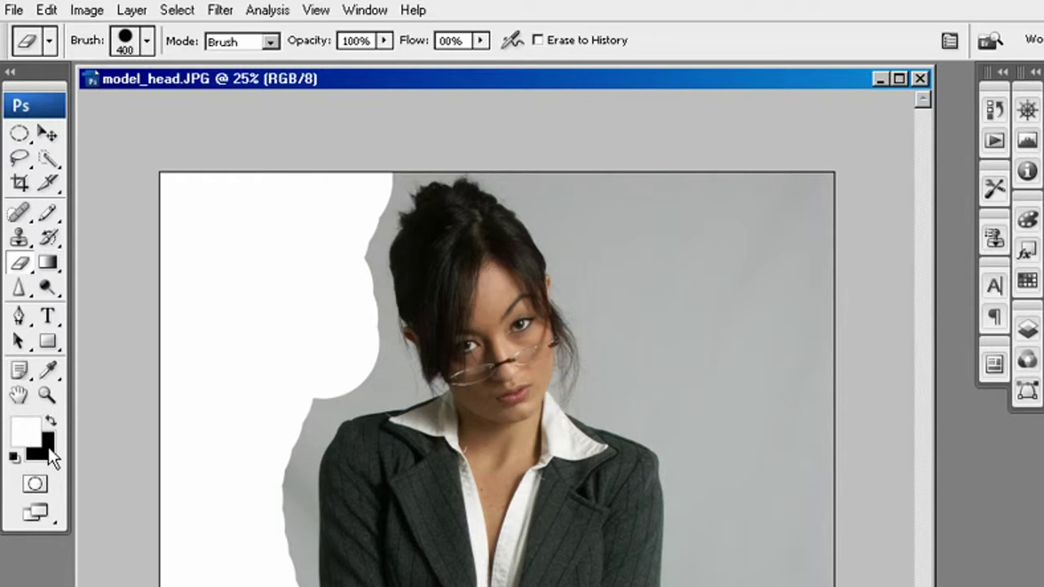
mouse_move(250, 254)
left_mouse_down()
mouse_move(175, 547)
mouse_move(186, 586)
mouse_move(218, 586)
mouse_move(309, 245)
mouse_move(170, 170)
mouse_move(110, 465)
mouse_move(115, 586)
left_mouse_up()
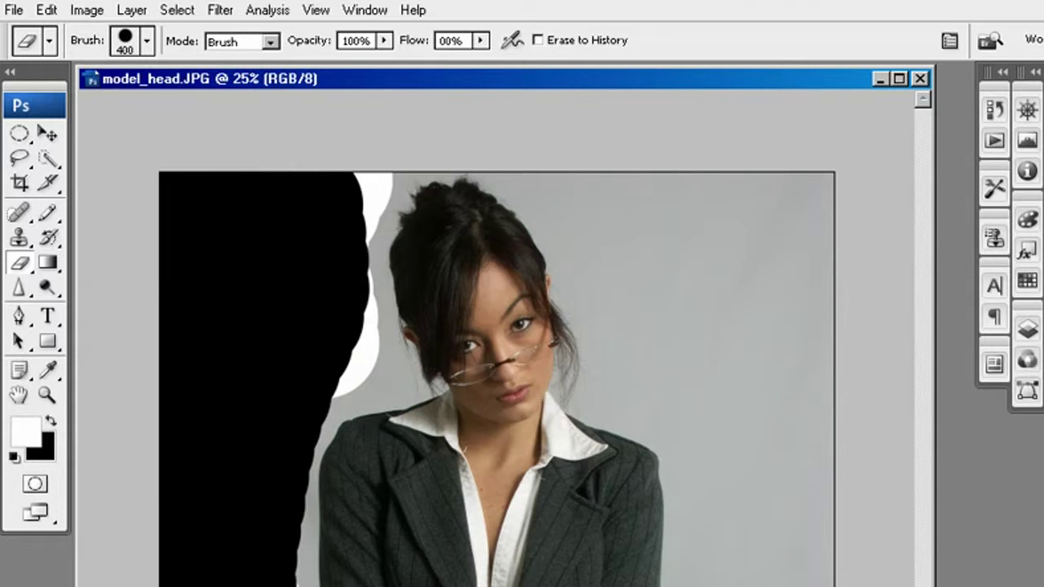
left_click(51, 421)
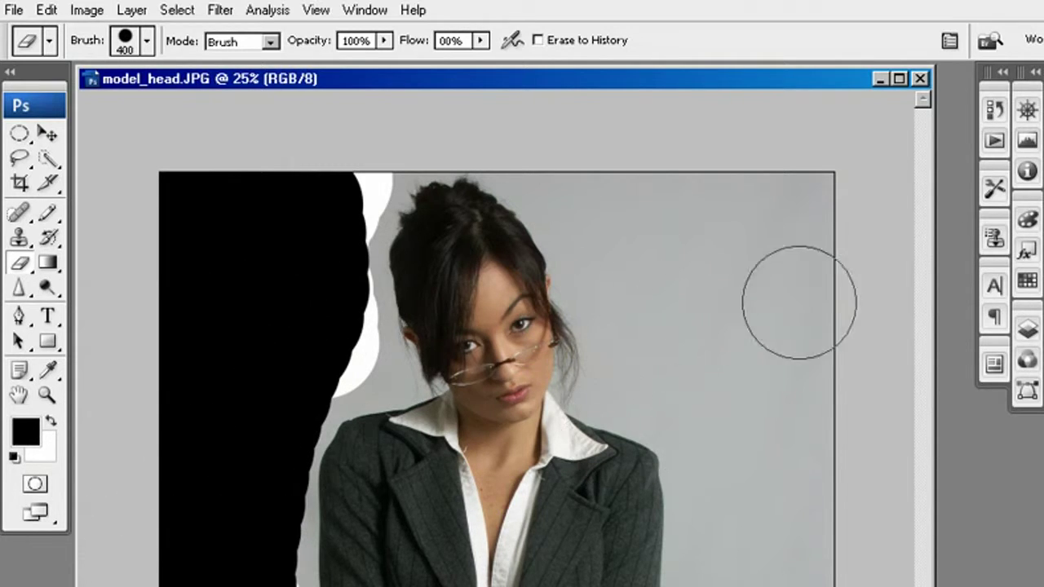
- Convert the Background into a regular layer named Layer 0
left_click(1028, 329)
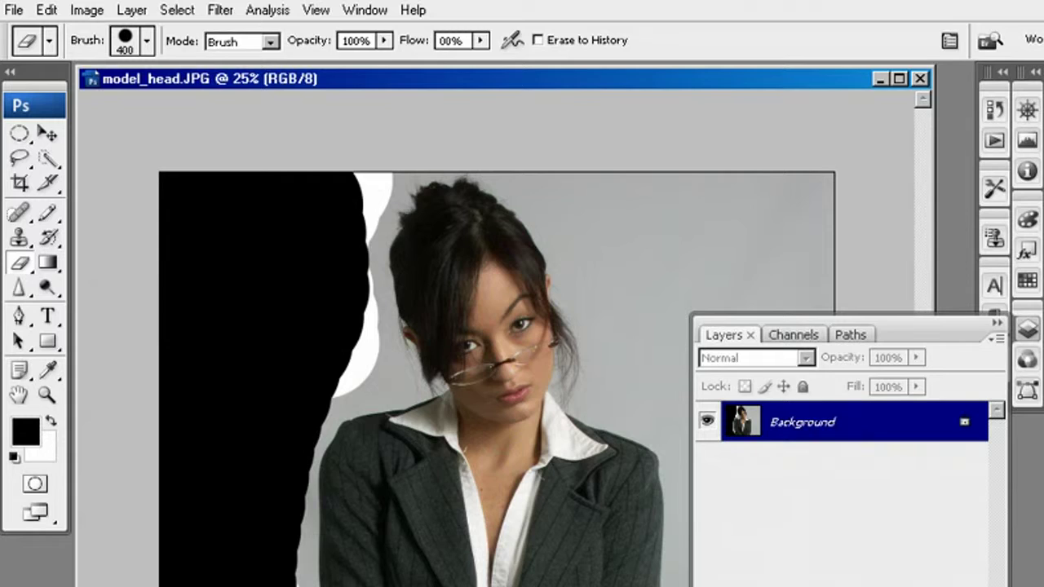
double_click(820, 424)
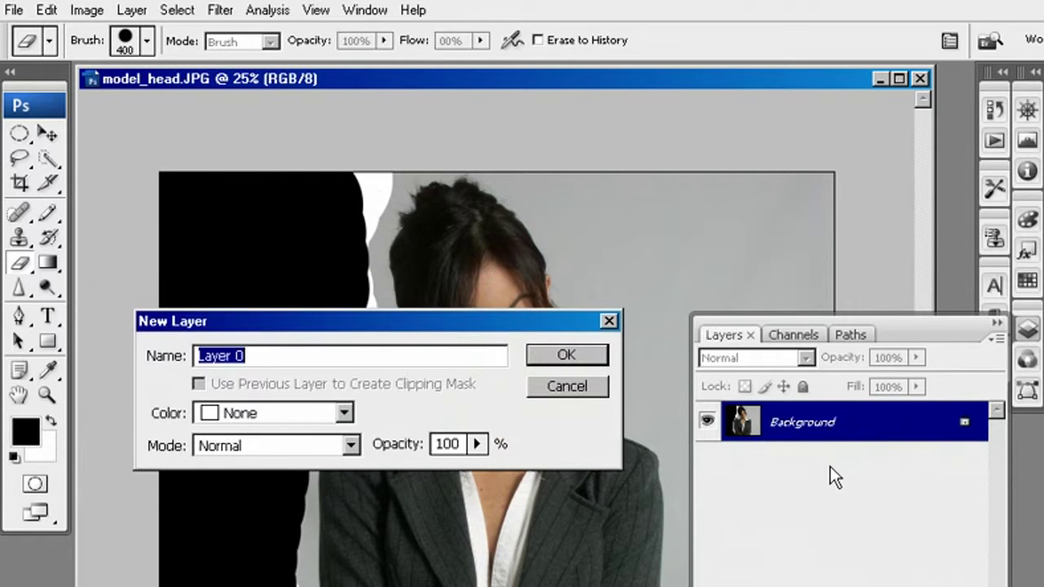
left_click(569, 357)
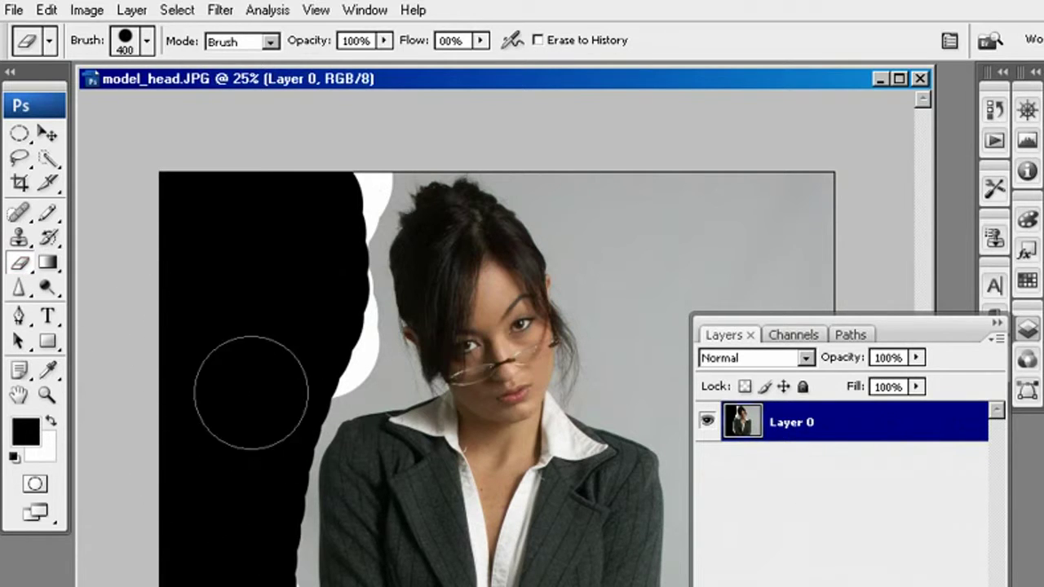
- Erase most of the black and white area left of the woman to transparency, and undo the last stroke near her arm
mouse_move(192, 210)
left_mouse_down()
mouse_move(210, 217)
mouse_move(193, 205)
mouse_move(174, 274)
mouse_move(263, 246)
left_mouse_up()
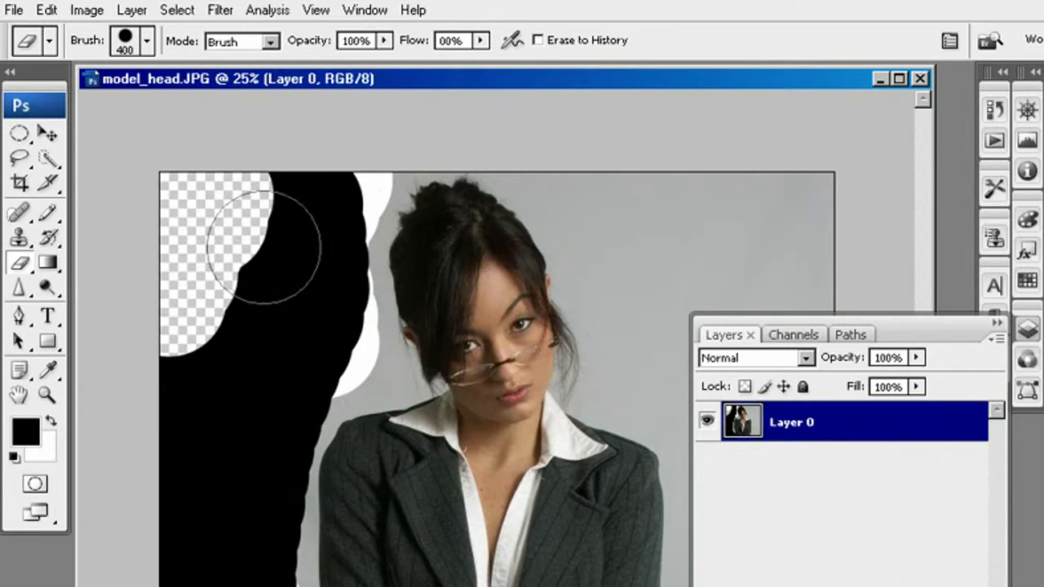
left_click(281, 193)
mouse_move(282, 193)
left_mouse_down()
mouse_move(163, 557)
mouse_move(198, 547)
mouse_move(261, 581)
left_mouse_up()
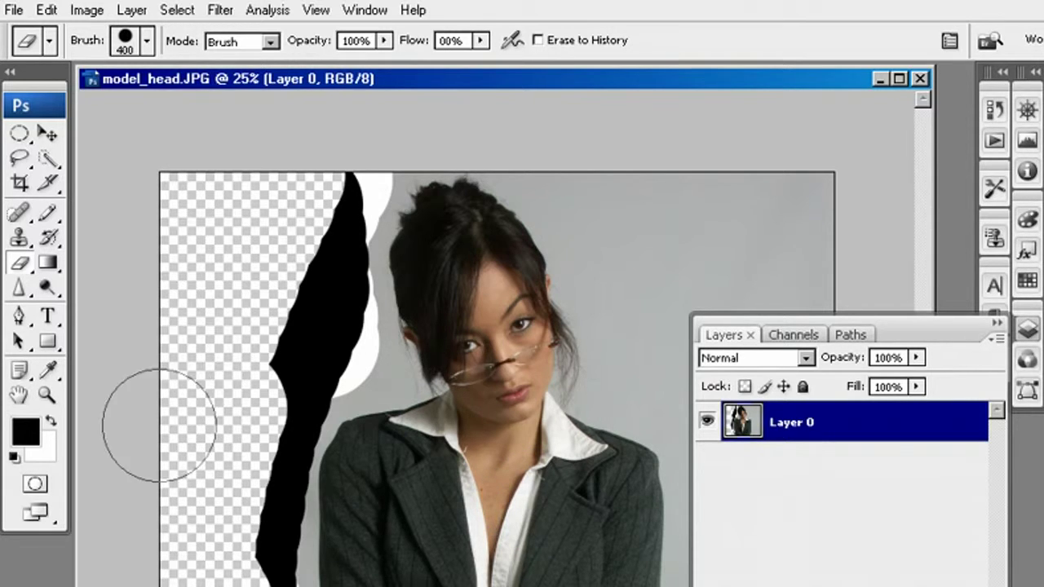
mouse_move(285, 366)
left_mouse_down()
mouse_move(327, 225)
mouse_move(359, 192)
left_mouse_up()
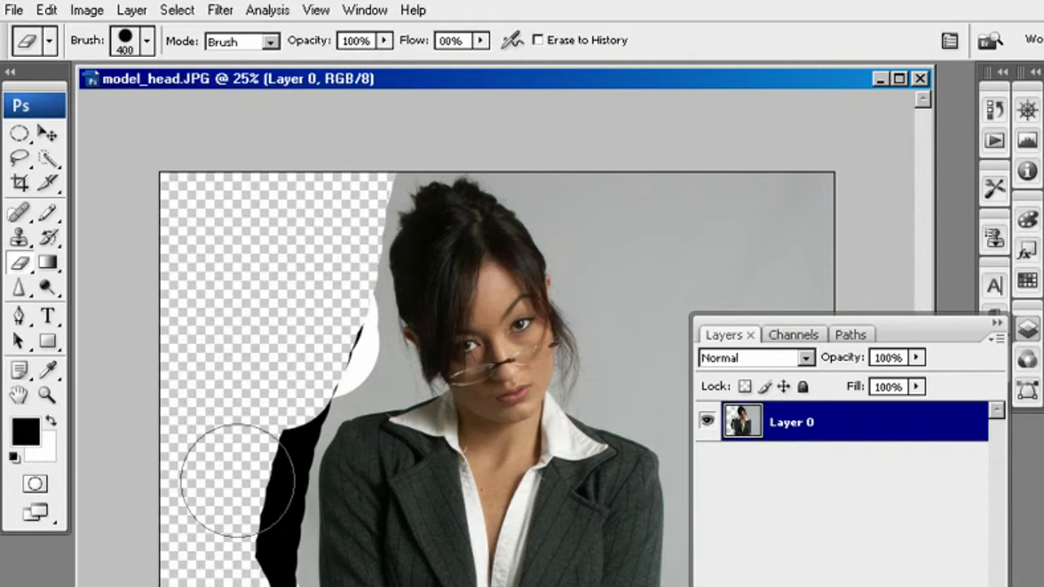
left_click_drag(215, 547, 277, 583)
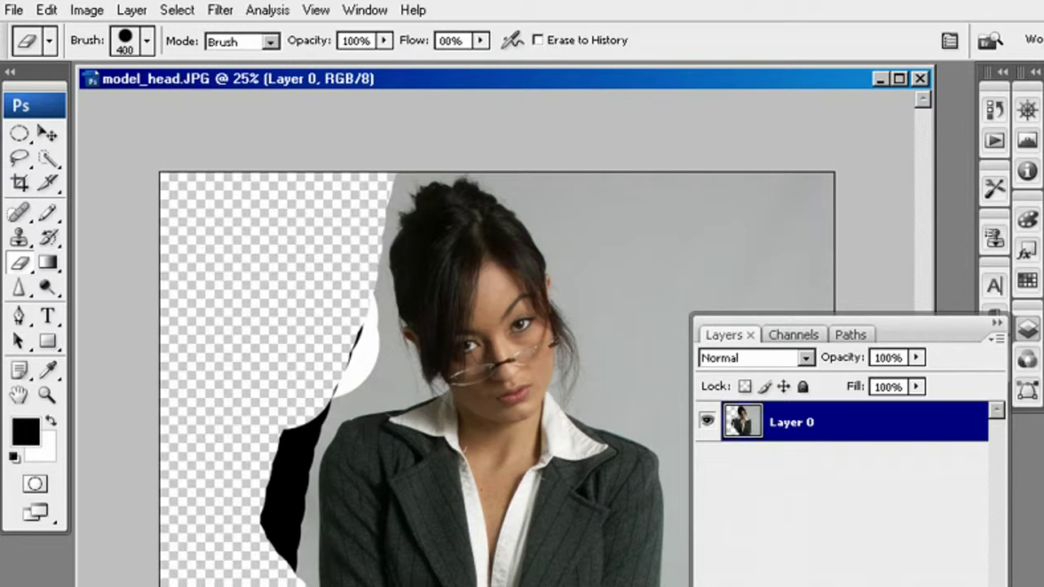
key("ctrl+z")
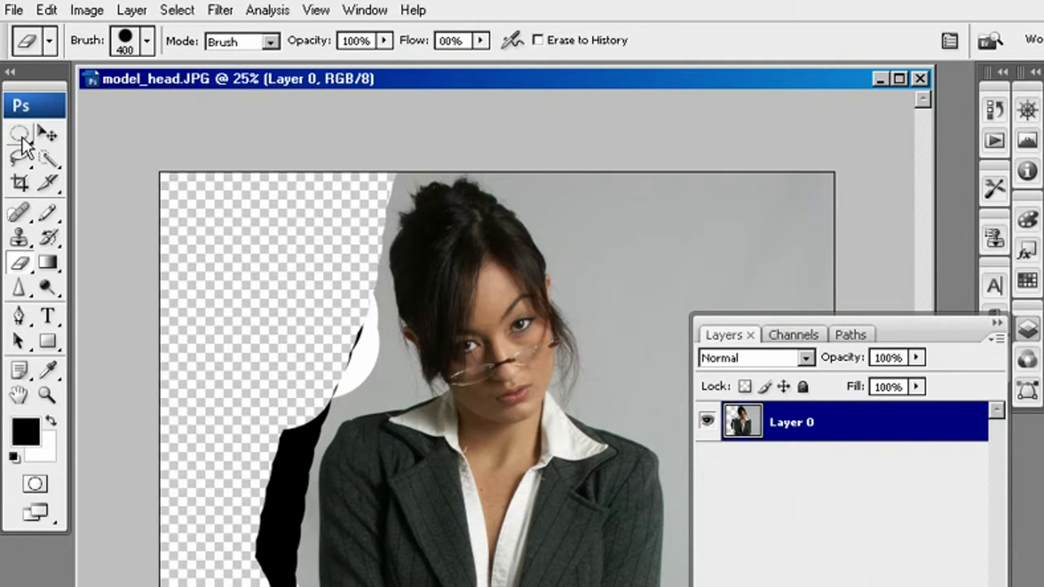
- Switch to the Brush tool and add a layer mask to Layer 0
left_click_drag(49, 217, 142, 218)
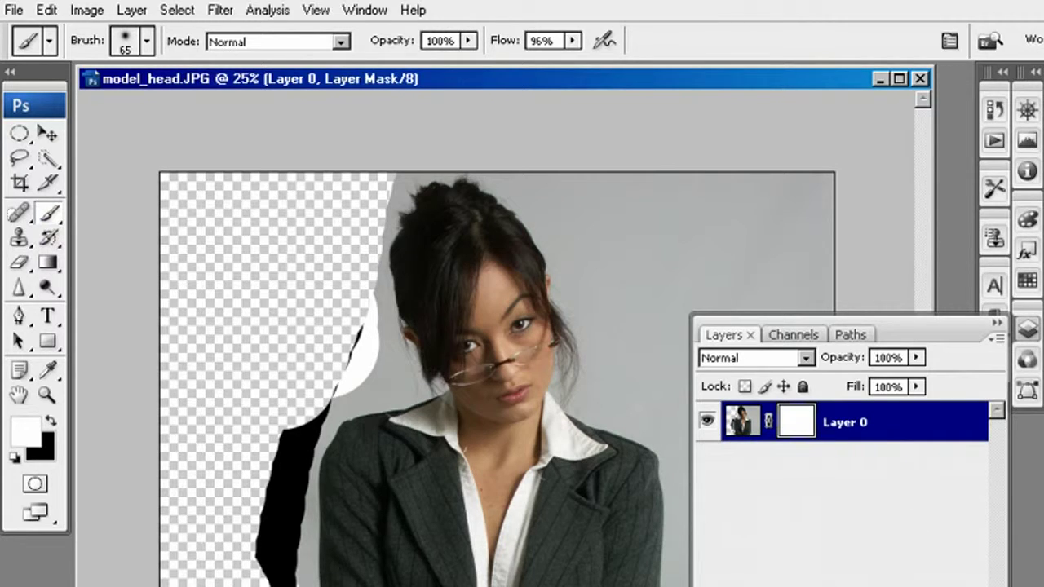
- Add a vector mask beside Layer 0's layer mask, and delete that vector mask
left_click(805, 585)
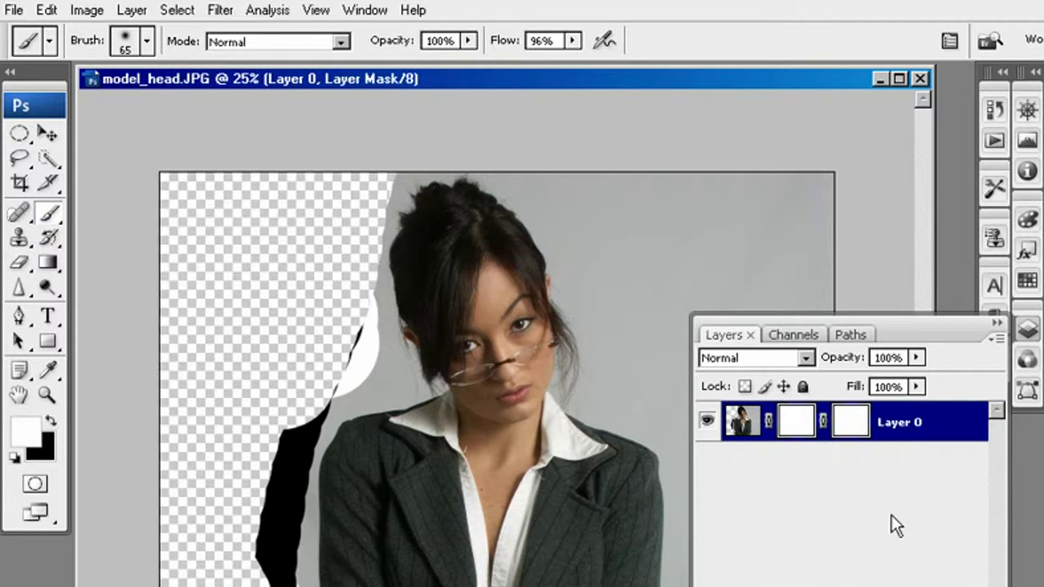
left_click_drag(850, 430, 937, 586)
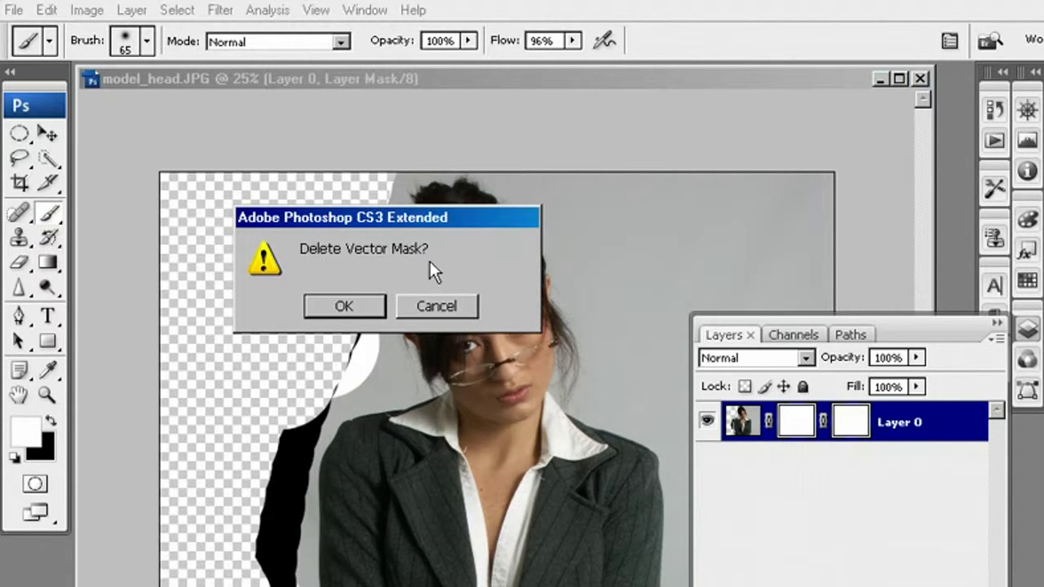
left_click(343, 307)
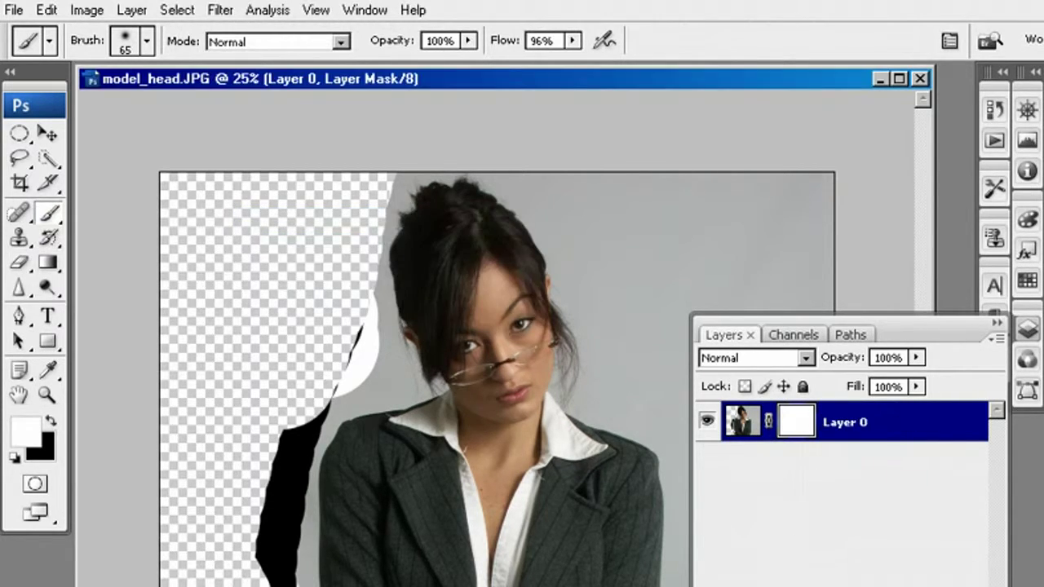
- Make black the foreground colour, activate Layer 0's image instead of its mask, and choose larger layer thumbnails
key("x")
left_click(743, 424)
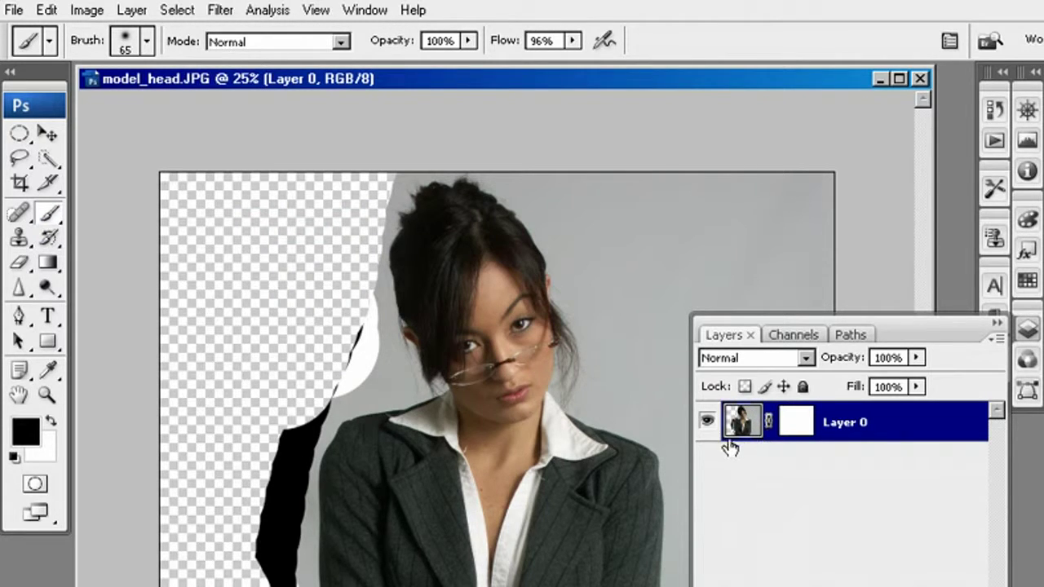
left_click(995, 338)
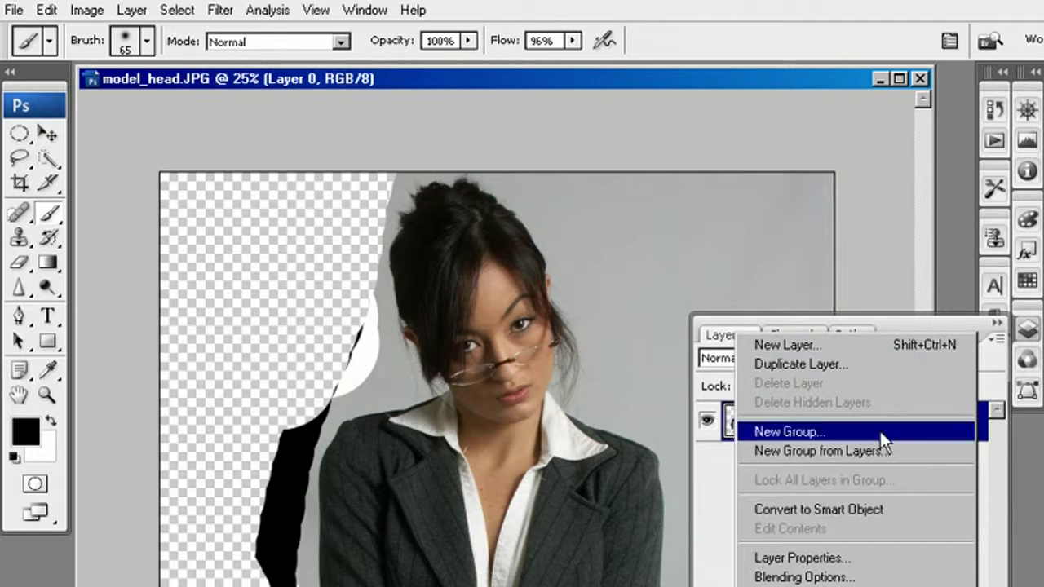
left_click(880, 585)
left_click(75, 331)
left_click(336, 213)
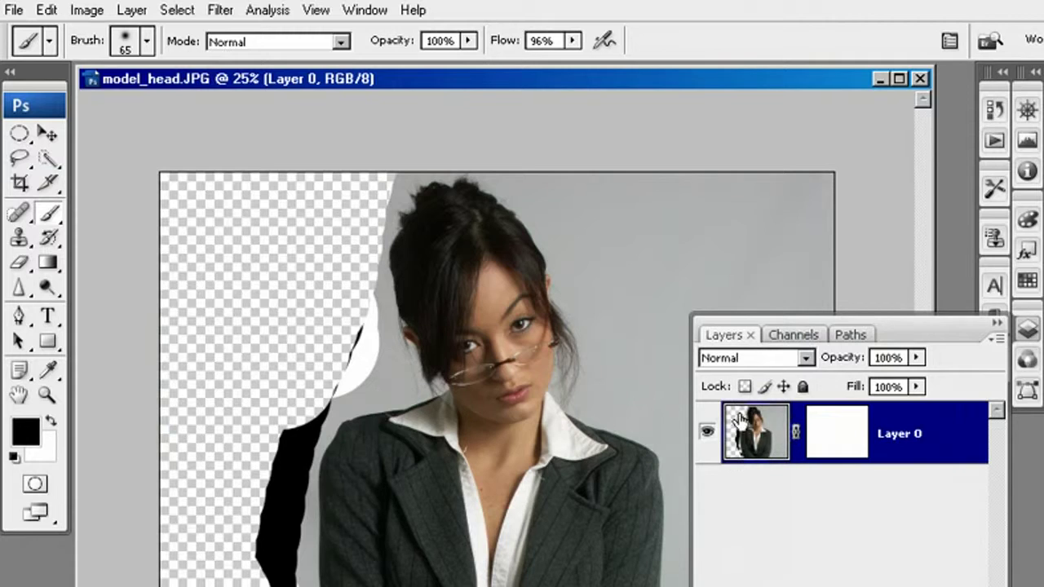
- Paint black on Layer 0's image beside the woman's neck, and paint black on its mask to hide a patch above her shoulder
mouse_move(296, 353)
left_mouse_down()
mouse_move(322, 350)
mouse_move(334, 385)
mouse_move(351, 383)
mouse_move(359, 330)
mouse_move(288, 446)
mouse_move(278, 443)
mouse_move(297, 418)
mouse_move(316, 346)
mouse_move(305, 348)
mouse_move(351, 330)
mouse_move(361, 355)
left_mouse_up()
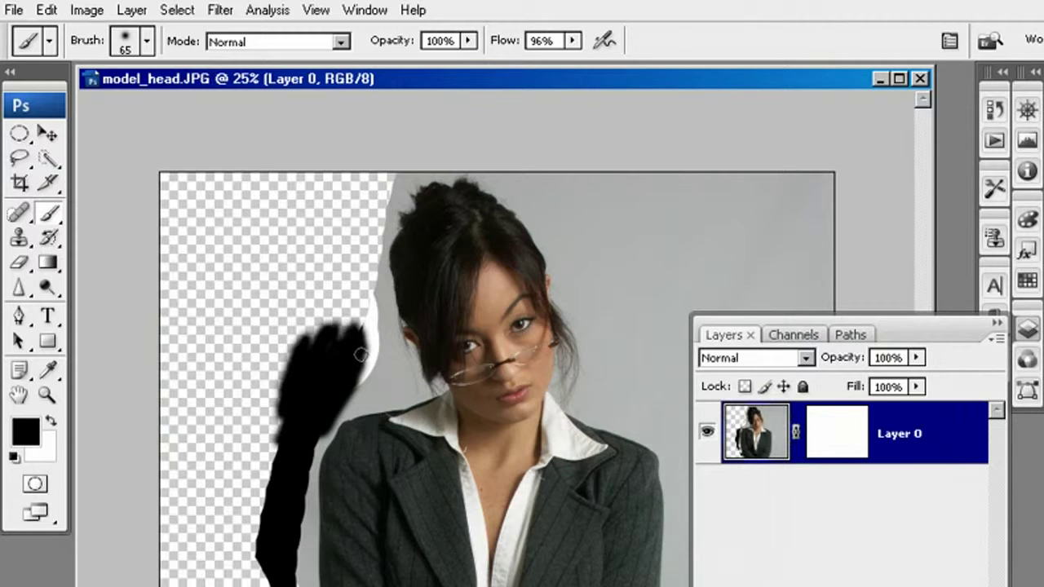
left_click(833, 433)
key("x")
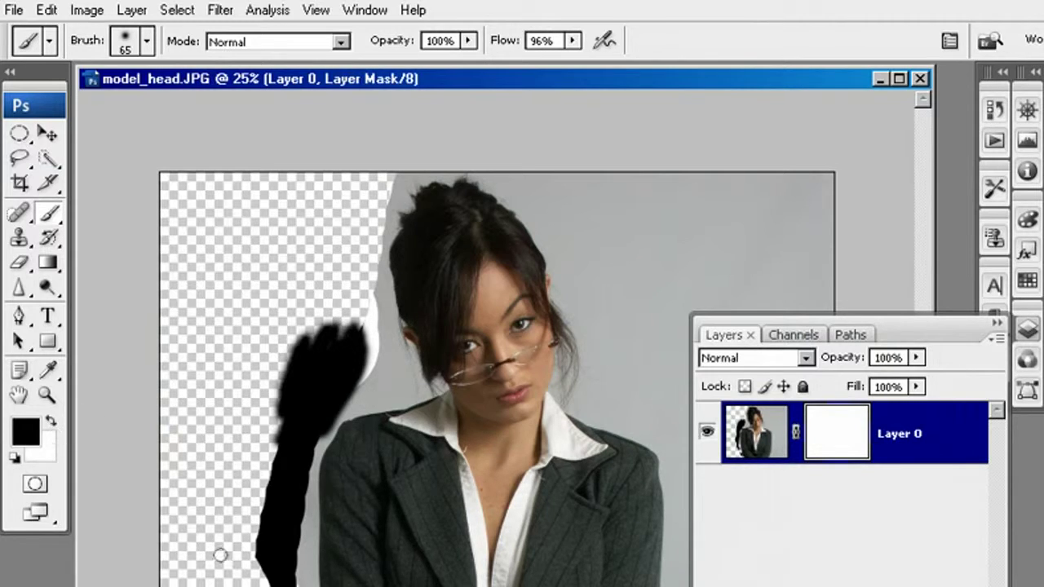
mouse_move(357, 397)
left_mouse_down()
mouse_move(323, 423)
mouse_move(368, 405)
left_mouse_up()
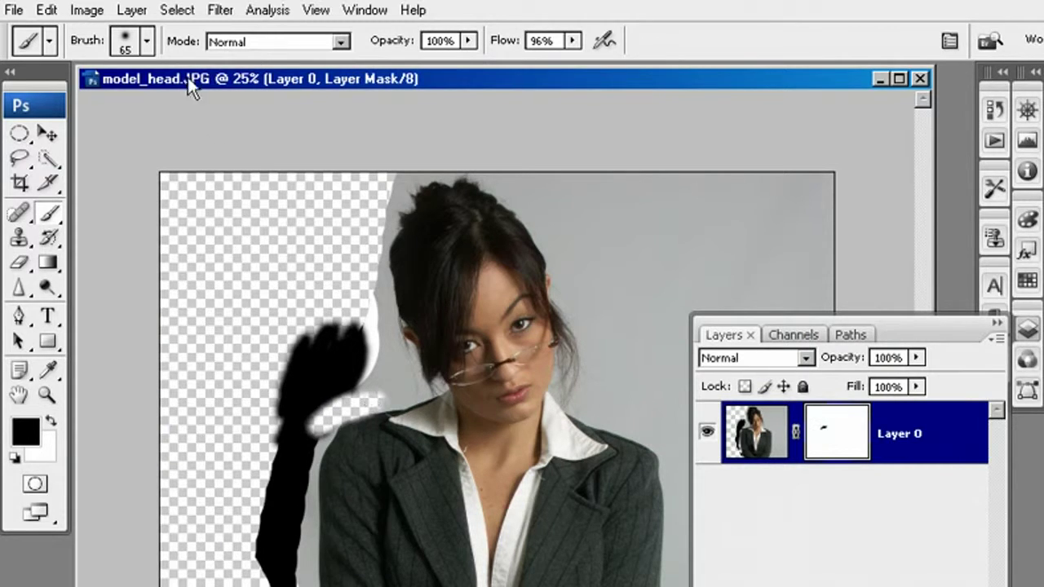
- With a hard brush enlarged to 175 px, paint black on the mask to hide the remains beside the woman, and restore them with white
left_click(147, 41)
left_click(223, 224)
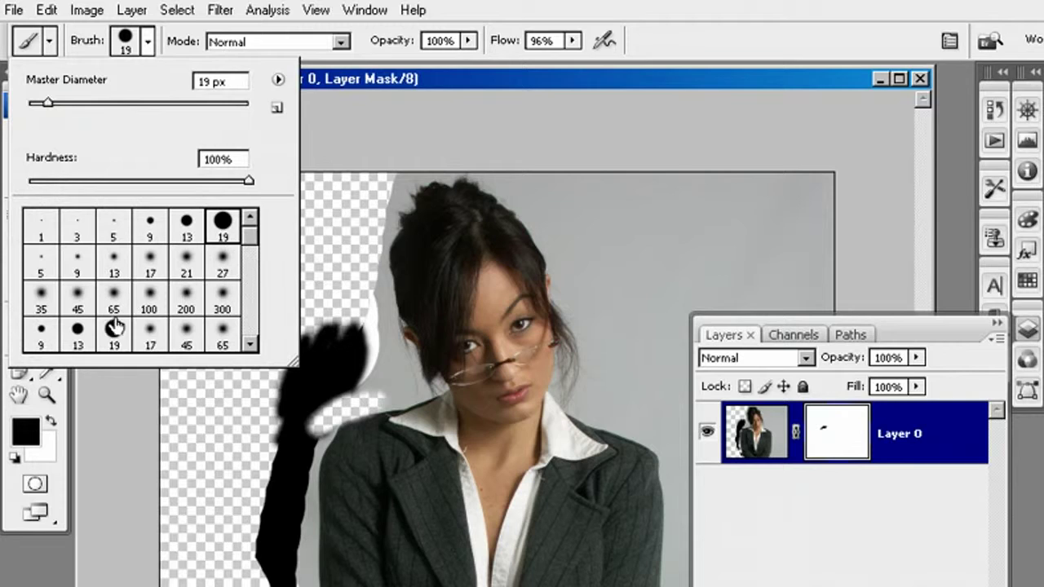
left_click(355, 363)
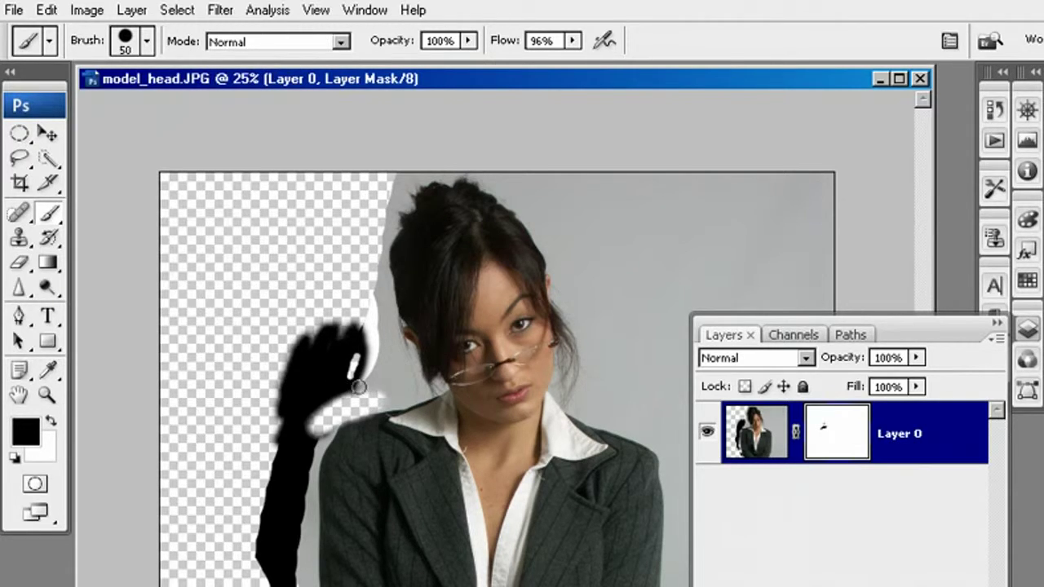
key("bracketright")
key("bracketright")
key("bracketright")
key("bracketright")
key("bracketright")
mouse_move(380, 380)
left_mouse_down()
mouse_move(320, 413)
mouse_move(364, 388)
mouse_move(318, 419)
mouse_move(292, 491)
mouse_move(272, 479)
mouse_move(243, 500)
mouse_move(292, 351)
mouse_move(259, 435)
mouse_move(281, 451)
mouse_move(307, 373)
mouse_move(377, 363)
mouse_move(284, 476)
mouse_move(256, 568)
mouse_move(272, 520)
mouse_move(273, 565)
mouse_move(289, 510)
mouse_move(288, 543)
mouse_move(290, 496)
mouse_move(304, 581)
left_mouse_up()
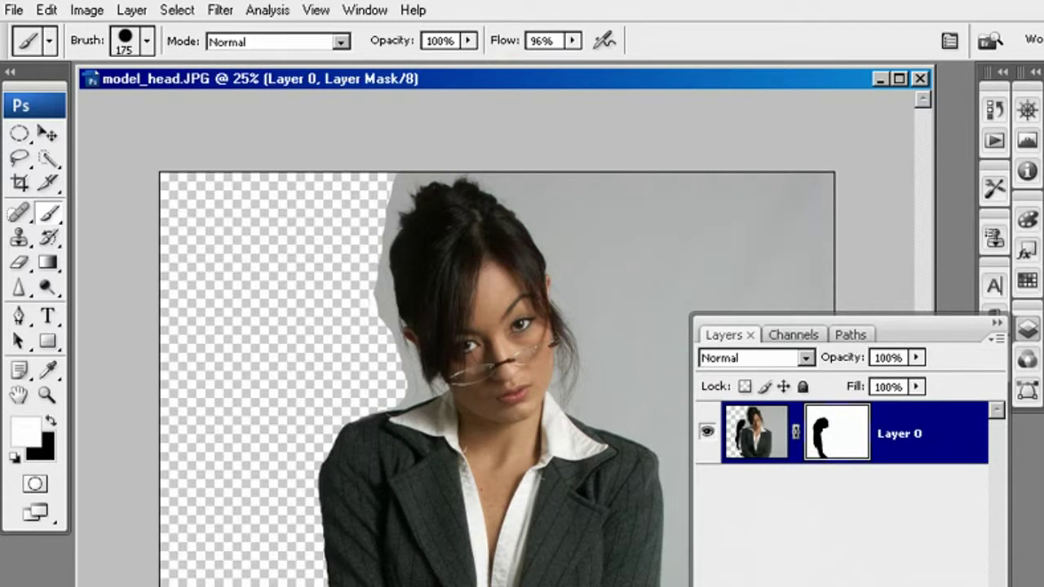
mouse_move(310, 436)
left_mouse_down()
mouse_move(353, 418)
mouse_move(412, 331)
mouse_move(429, 282)
mouse_move(303, 331)
mouse_move(262, 459)
mouse_move(277, 580)
left_mouse_up()
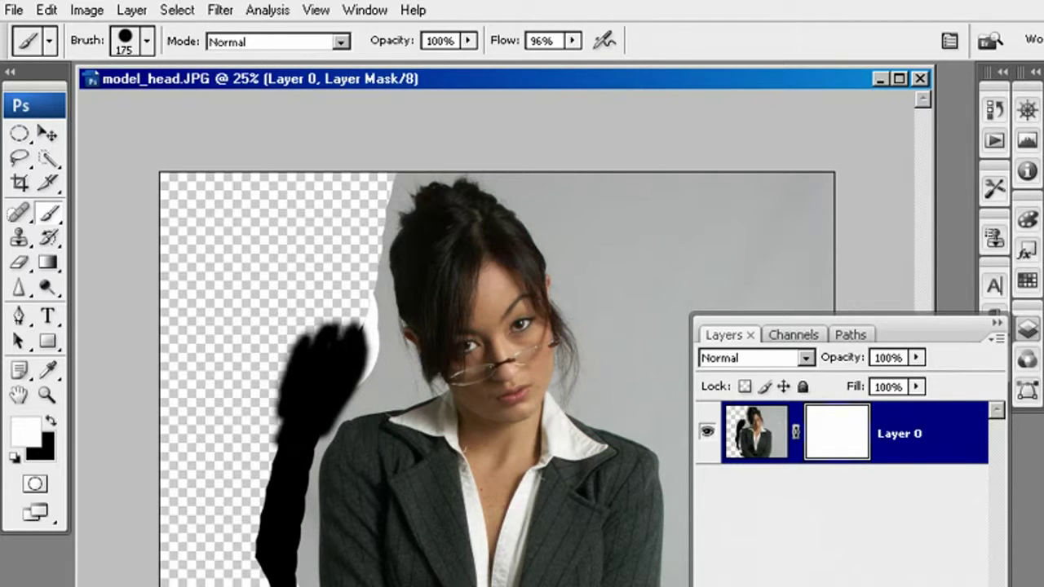
- Paint black on the mask across the woman's jacket to hide it, and paint white to bring it back
left_click(51, 421)
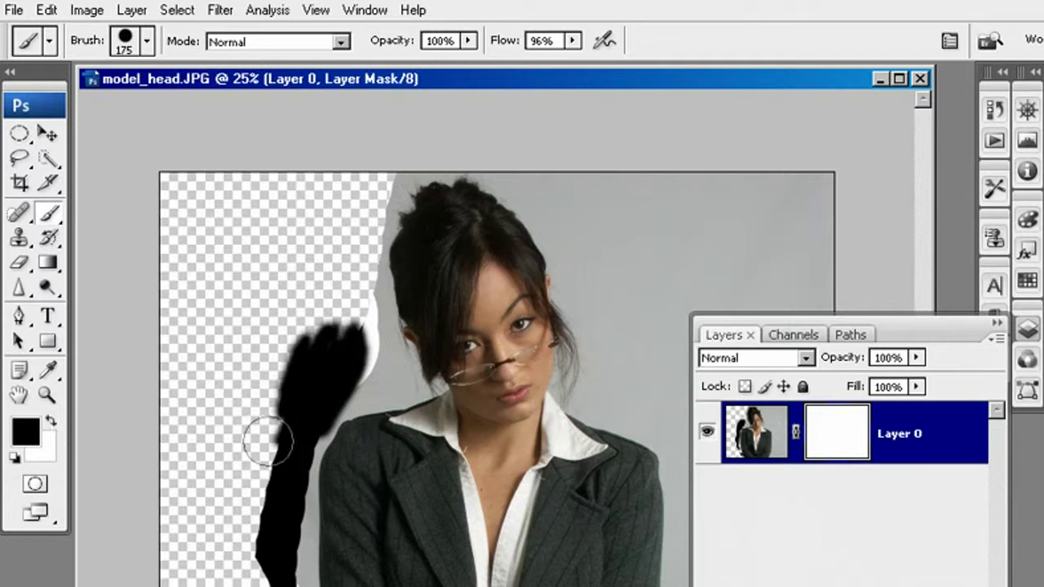
mouse_move(354, 427)
left_mouse_down()
mouse_move(502, 511)
mouse_move(622, 471)
mouse_move(602, 474)
mouse_move(622, 448)
mouse_move(592, 410)
mouse_move(546, 442)
mouse_move(426, 446)
mouse_move(462, 458)
mouse_move(422, 436)
mouse_move(349, 430)
mouse_move(571, 512)
mouse_move(588, 540)
mouse_move(585, 497)
mouse_move(633, 488)
mouse_move(656, 540)
left_mouse_up()
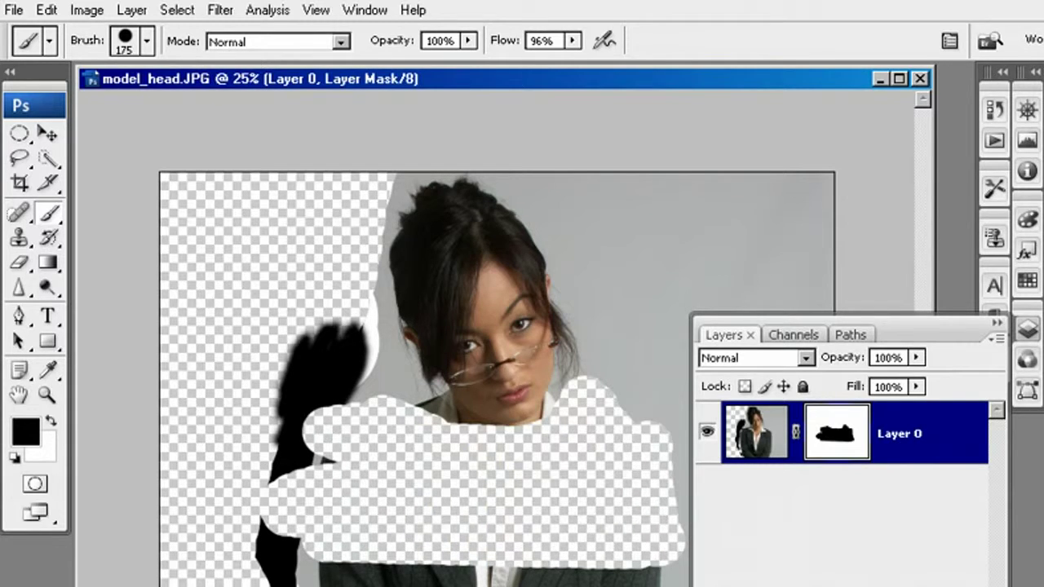
mouse_move(367, 391)
left_mouse_down()
mouse_move(316, 389)
mouse_move(375, 405)
mouse_move(398, 389)
mouse_move(515, 462)
mouse_move(551, 465)
mouse_move(564, 405)
mouse_move(603, 386)
mouse_move(643, 411)
mouse_move(673, 522)
mouse_move(621, 545)
mouse_move(567, 482)
mouse_move(570, 578)
mouse_move(405, 475)
mouse_move(381, 541)
mouse_move(280, 498)
mouse_move(265, 546)
left_mouse_up()
- Revert the photo to its saved version and convert the Background into Layer 0
left_click(13, 10)
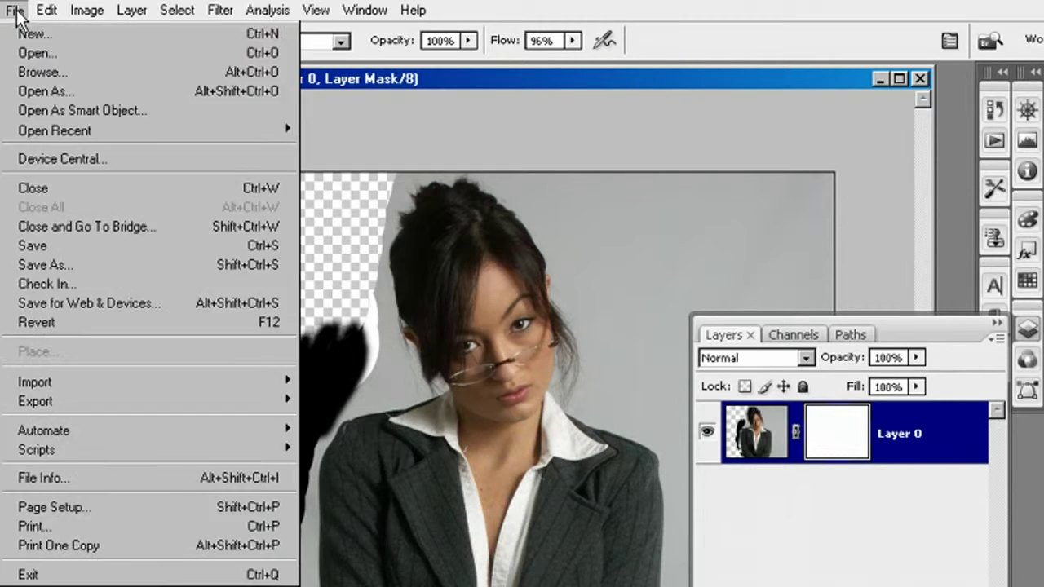
left_click(210, 325)
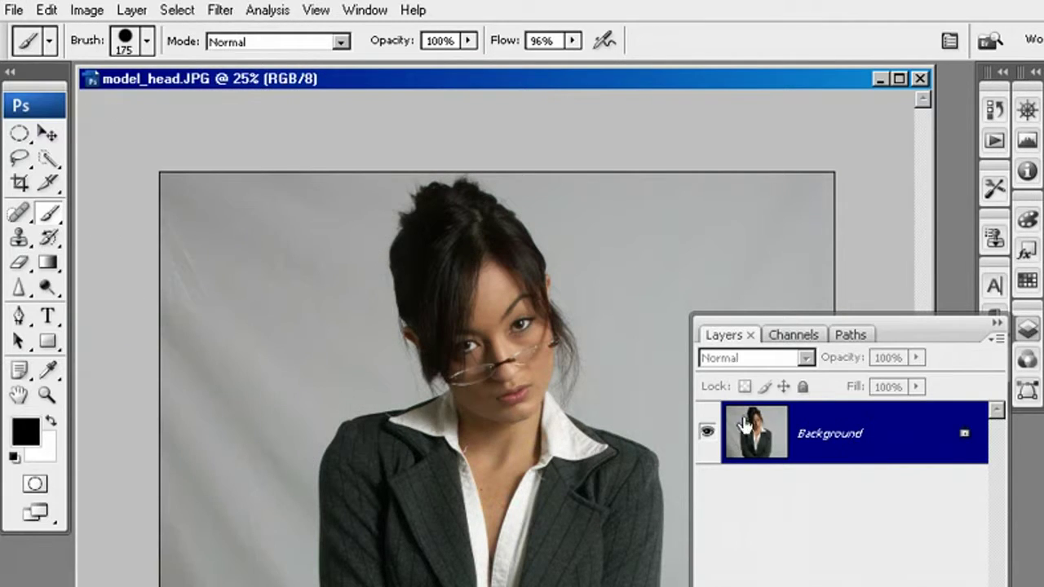
double_click(826, 438)
left_click(580, 354)
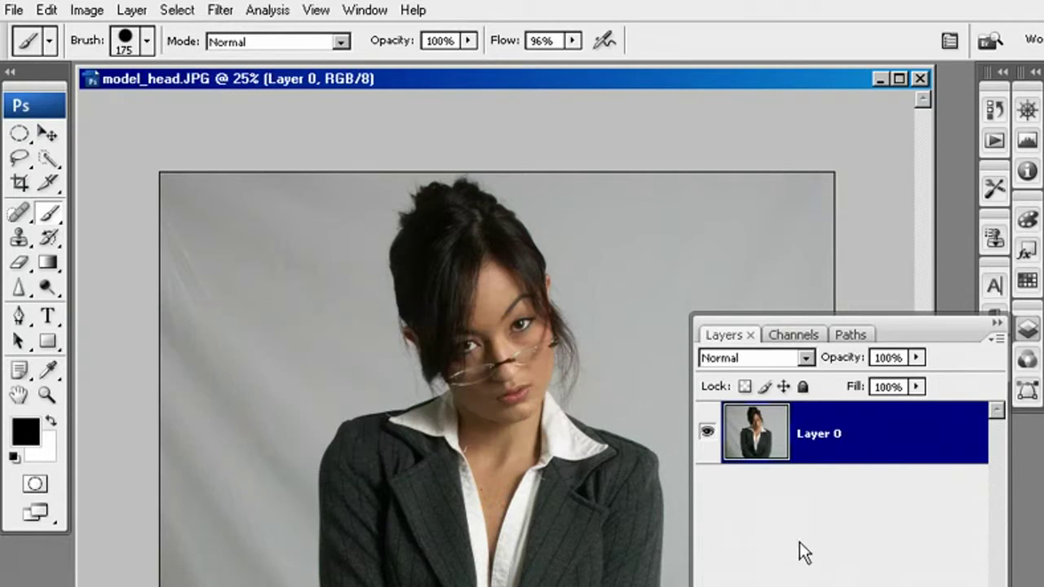
- Choose the Background Eraser Tool, set its limits to Contiguous, and collapse the layer list to clear the photo
left_click(20, 266)
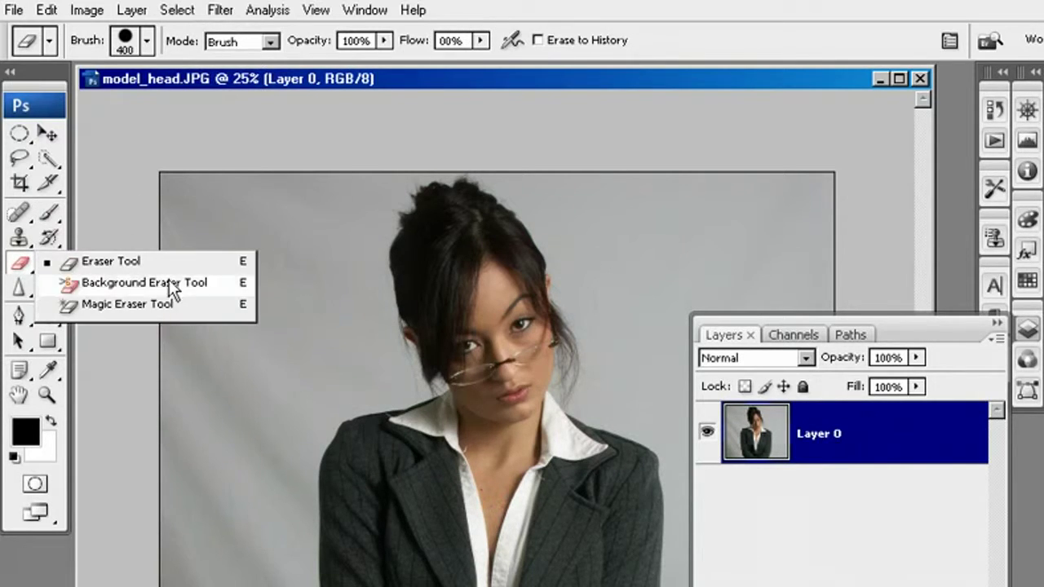
left_click(220, 286)
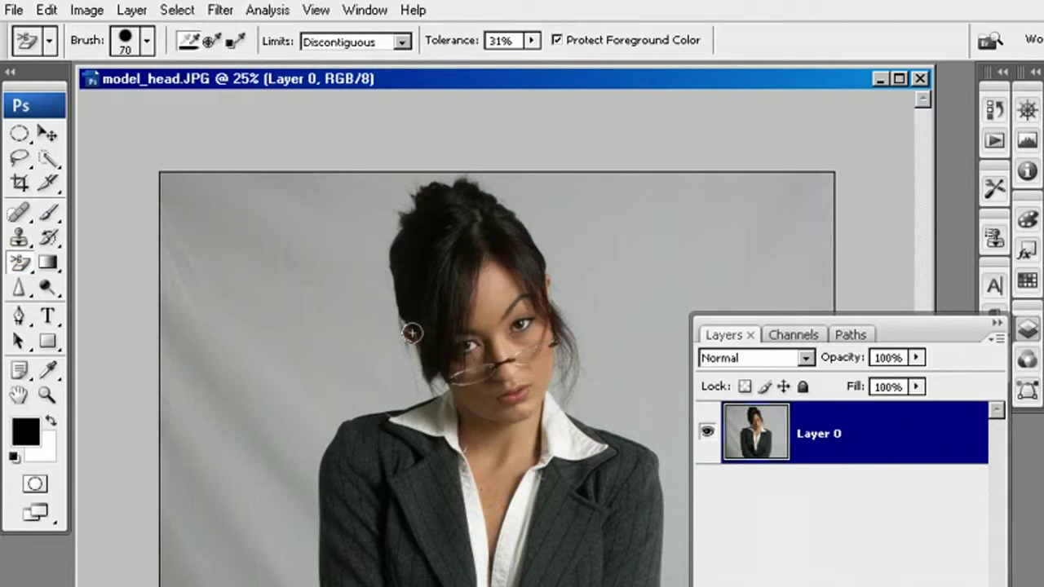
left_click(997, 324)
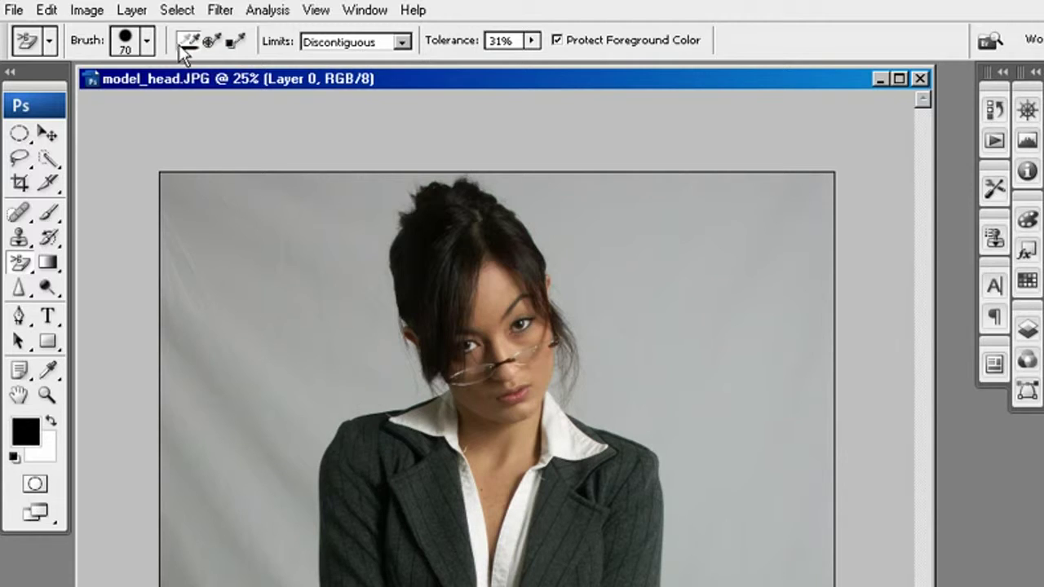
left_click(213, 41)
left_click(236, 40)
left_click(347, 45)
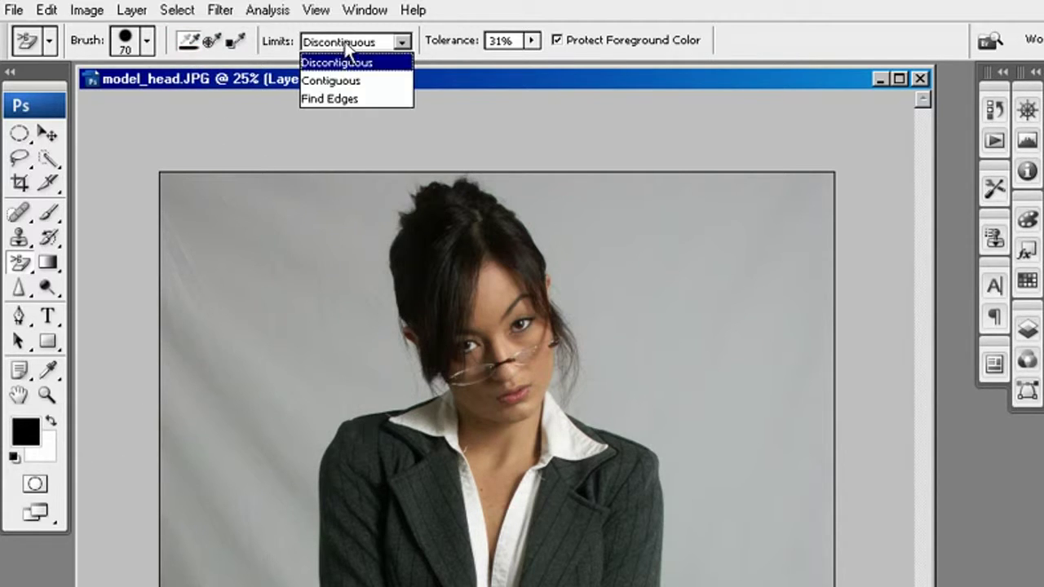
left_click(359, 79)
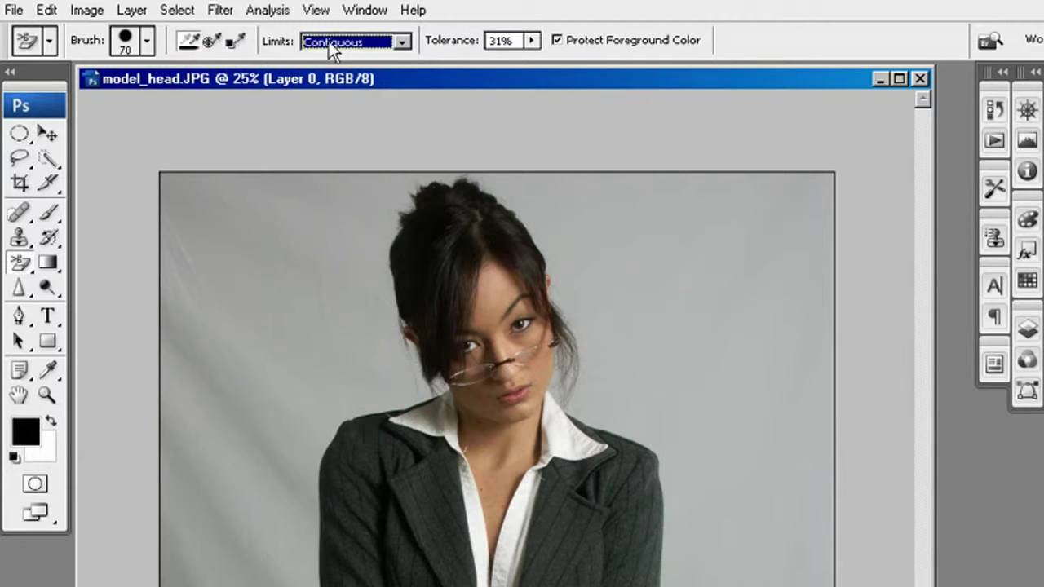
- Erase the backdrop along the outer edges of both jacket shoulders and sleeves with the 70 px Background Eraser
mouse_move(244, 244)
left_mouse_down()
mouse_move(261, 294)
mouse_move(244, 343)
left_mouse_up()
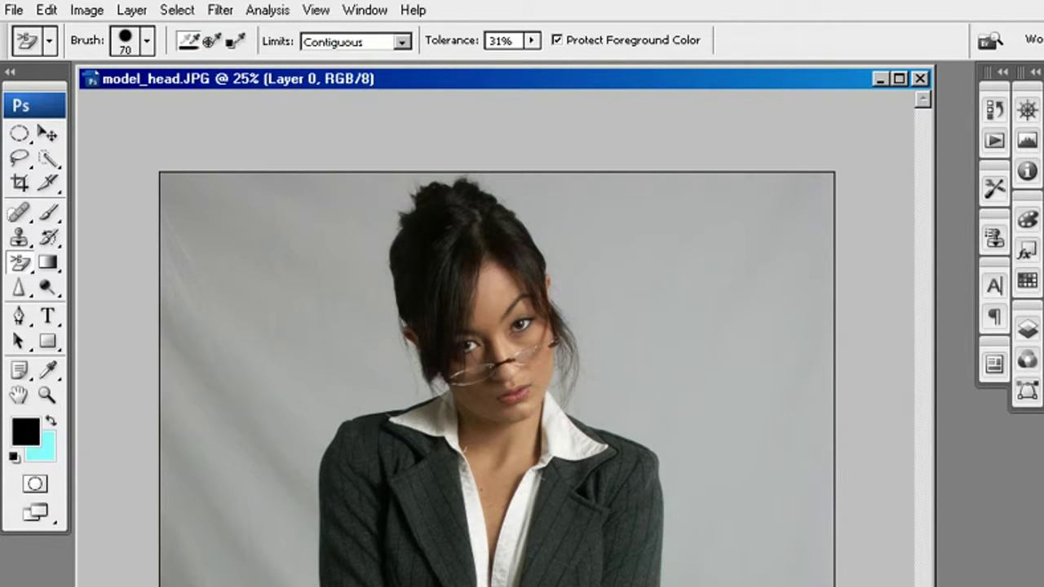
mouse_move(313, 585)
left_mouse_down()
mouse_move(318, 456)
mouse_move(342, 414)
left_mouse_up()
key("ctrl+space")
mouse_move(274, 390)
left_mouse_down()
mouse_move(380, 508)
mouse_move(457, 571)
left_mouse_up()
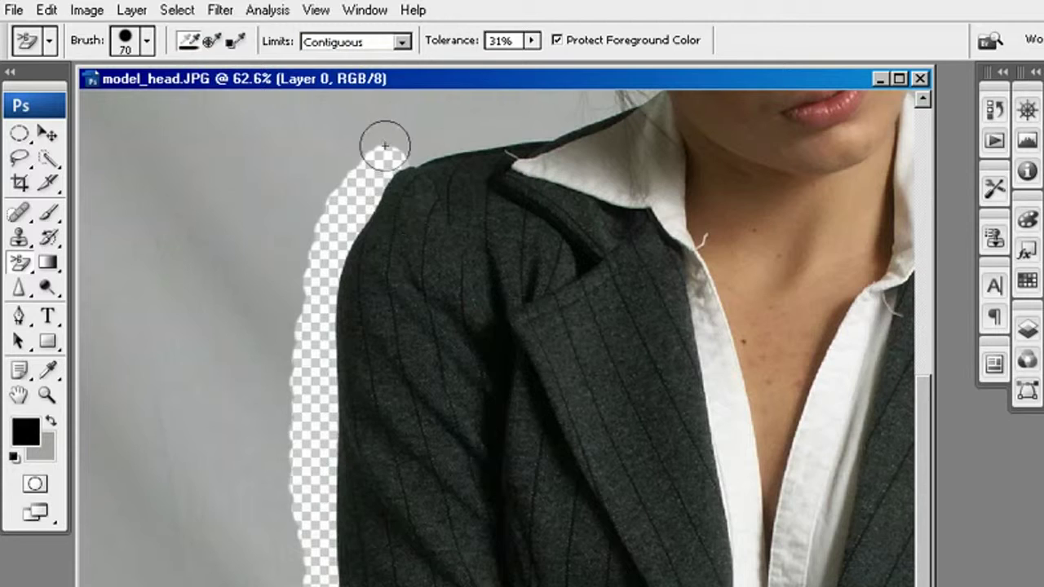
key("space")
left_click_drag(797, 374, 222, 407)
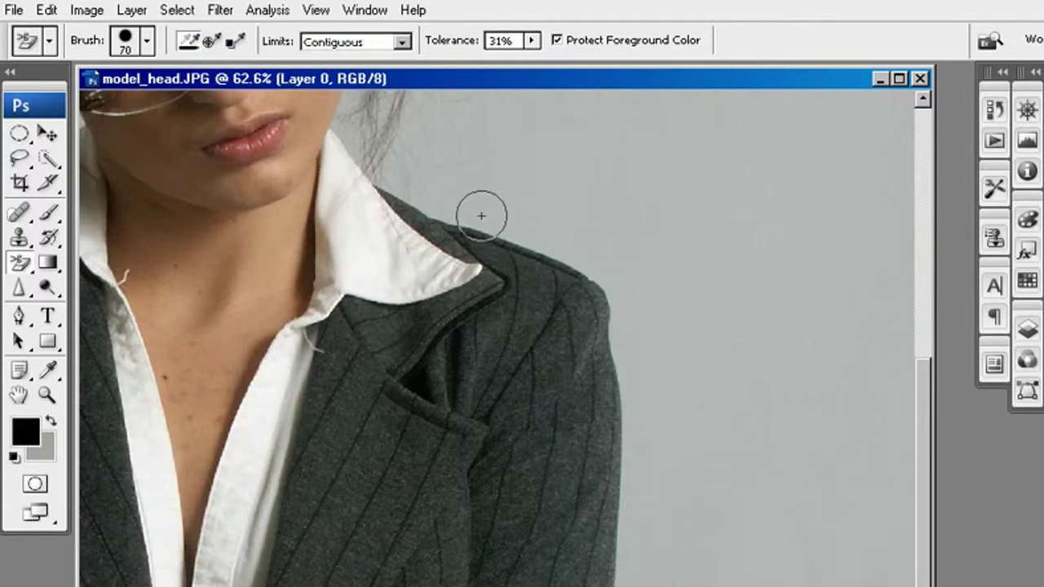
mouse_move(471, 212)
left_mouse_down()
mouse_move(634, 288)
mouse_move(636, 317)
mouse_move(629, 293)
mouse_move(625, 329)
mouse_move(620, 317)
mouse_move(636, 438)
mouse_move(634, 584)
left_mouse_up()
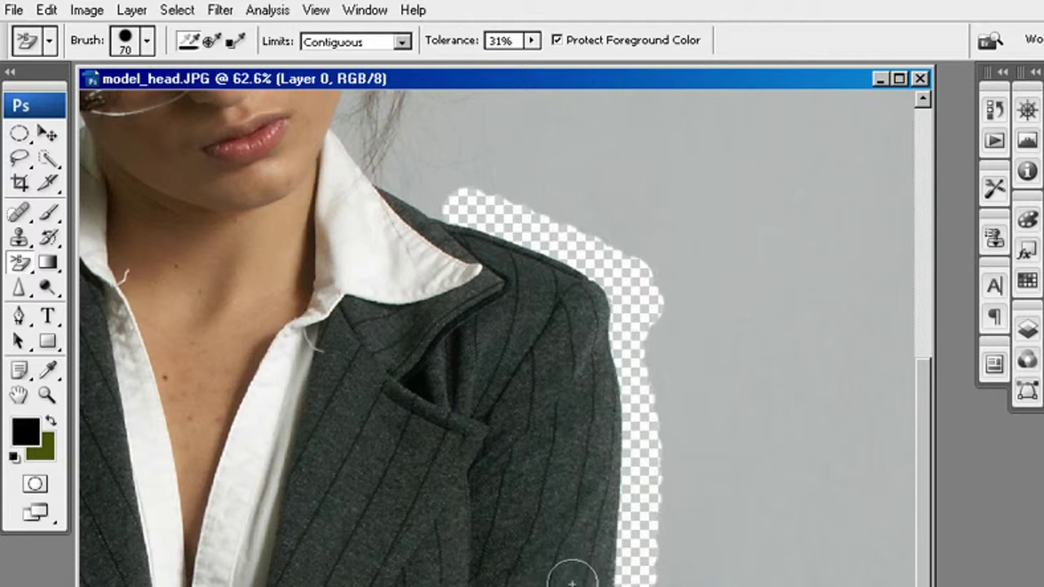
- Set the eraser's limits to Discontiguous and continue erasing the backdrop down beside the sleeve on the photo's right side
left_click_drag(430, 170, 432, 503)
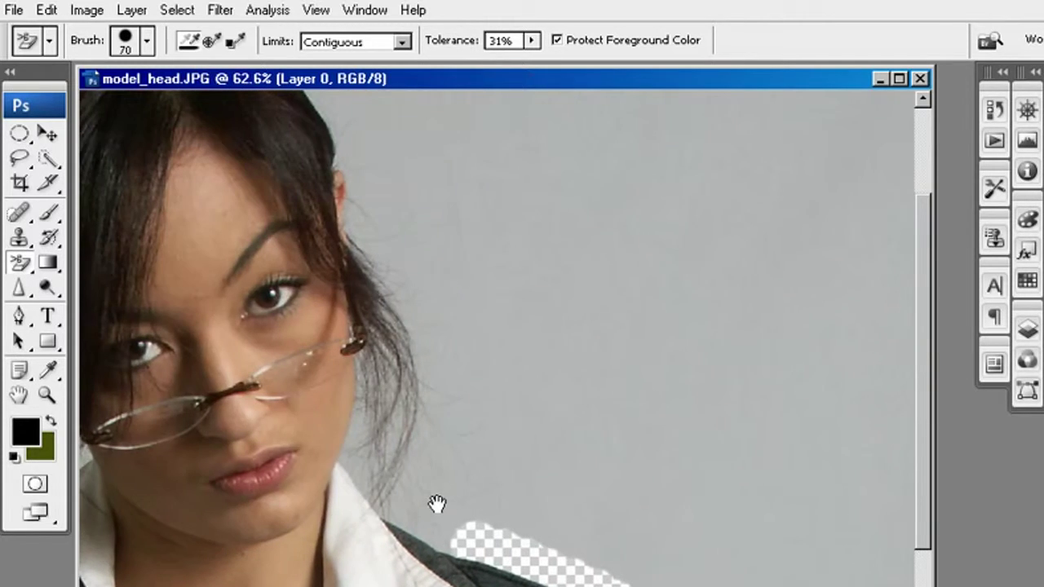
left_click(402, 42)
left_click(400, 63)
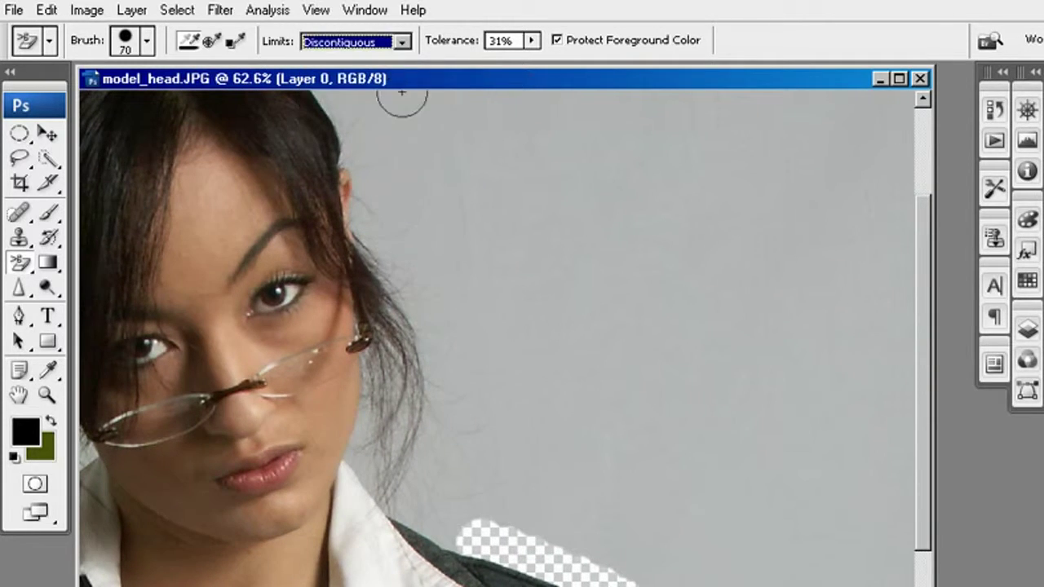
scroll(640, 496, "down", 10)
left_click_drag(600, 522, 609, 523)
left_click_drag(565, 586, 571, 586)
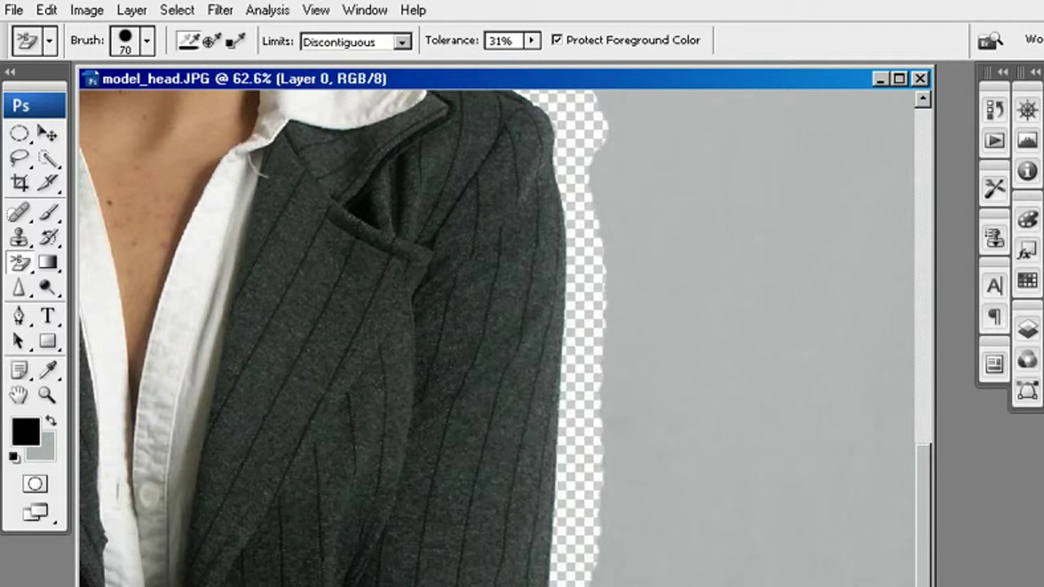
- Erase the backdrop around the hair on the photo's left side, from below the ear up over the bun
scroll(680, 450, "up", 12)
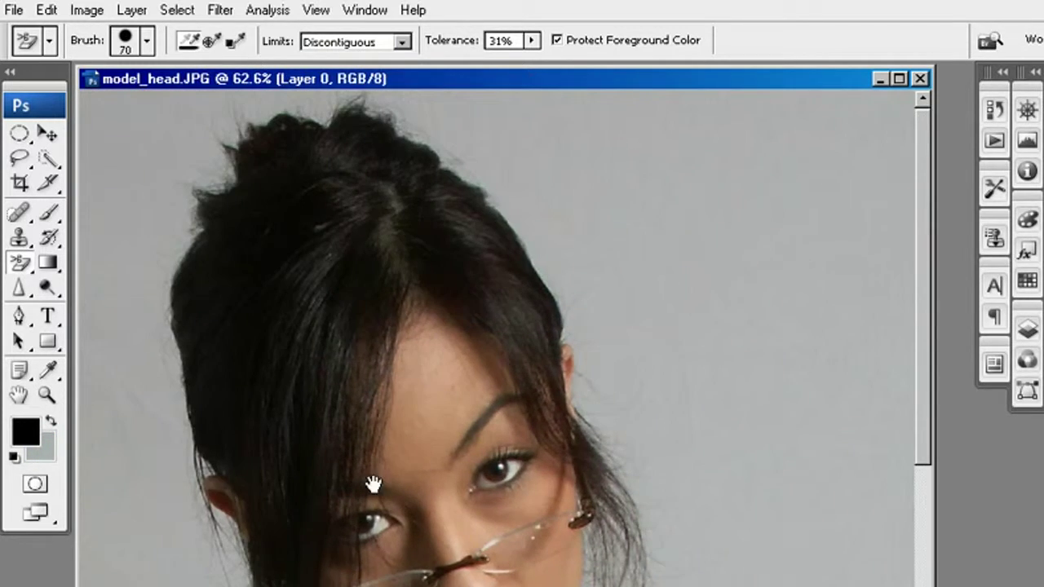
left_click_drag(372, 485, 450, 484)
mouse_move(244, 235)
left_mouse_down()
mouse_move(228, 295)
mouse_move(245, 434)
mouse_move(258, 493)
mouse_move(280, 467)
mouse_move(259, 498)
mouse_move(314, 586)
left_mouse_up()
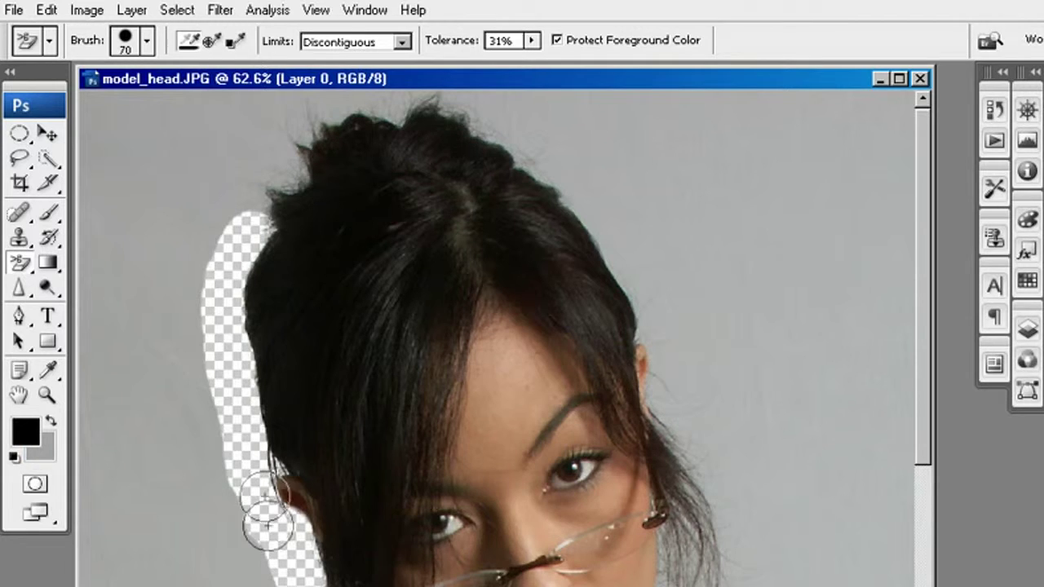
mouse_move(239, 193)
left_mouse_down()
mouse_move(281, 155)
mouse_move(293, 122)
mouse_move(336, 101)
mouse_move(461, 89)
left_mouse_up()
- Set the eraser's limits to Find Edges and erase the backdrop along the hair and ear on the photo's right side
left_click(401, 43)
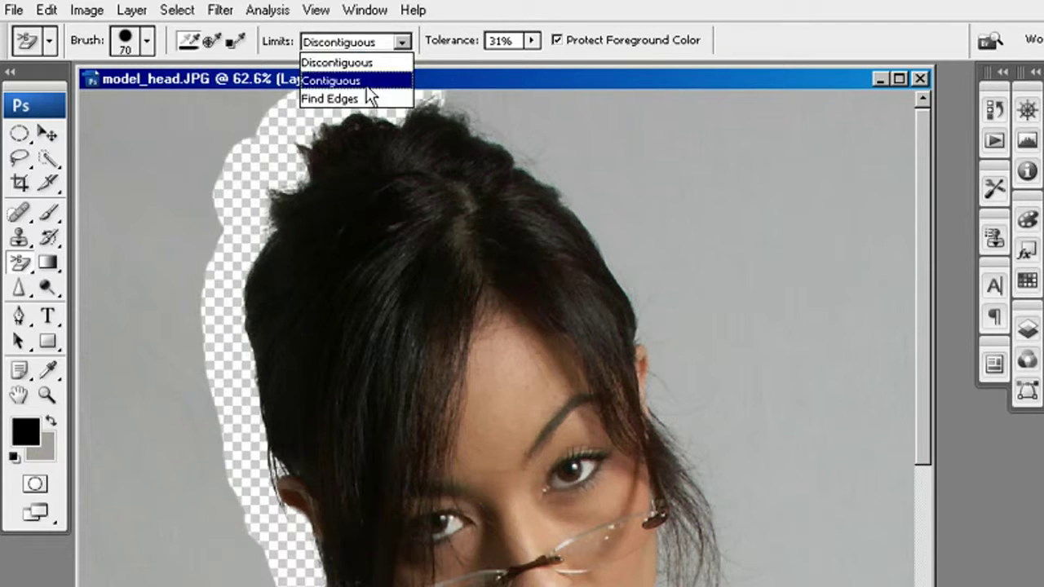
left_click(353, 94)
left_click_drag(737, 326, 612, 326)
mouse_move(473, 211)
left_mouse_down()
mouse_move(523, 291)
mouse_move(540, 399)
mouse_move(559, 384)
mouse_move(536, 372)
mouse_move(555, 430)
mouse_move(578, 455)
mouse_move(566, 426)
mouse_move(575, 431)
mouse_move(626, 508)
left_mouse_up()
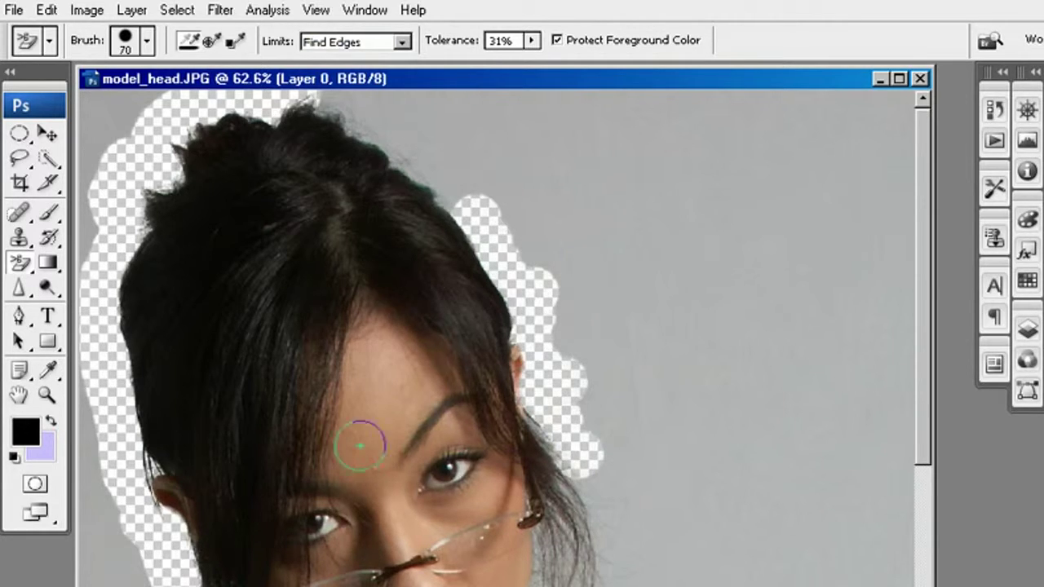
- Try erasing the backdrop between the loose hair strands and the white collar, and undo the stroke
left_click_drag(278, 584, 299, 584)
scroll(403, 325, "down", 8)
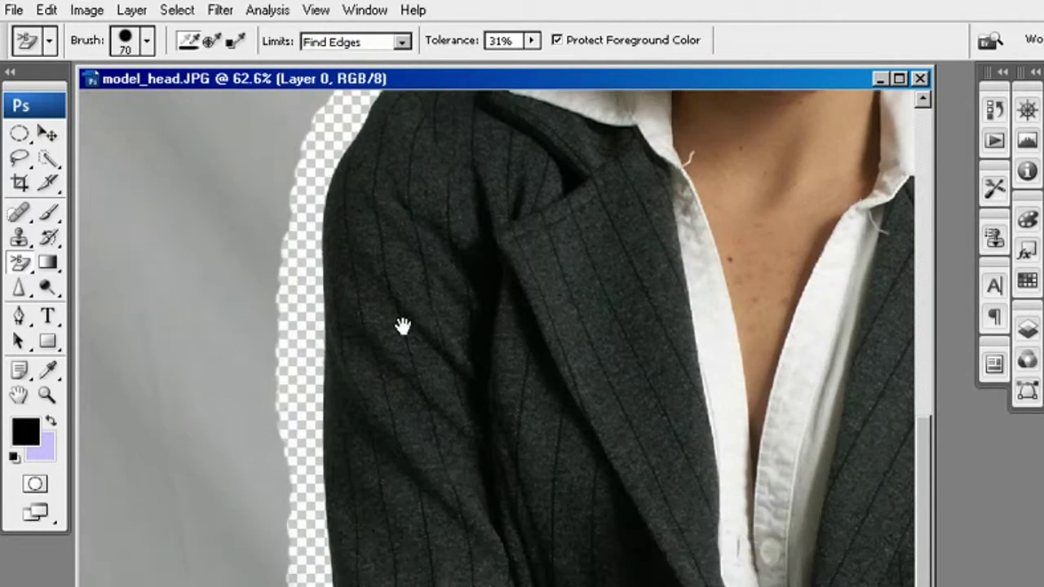
left_click_drag(403, 325, 338, 567)
left_click_drag(732, 542, 333, 581)
left_click_drag(342, 455, 470, 569)
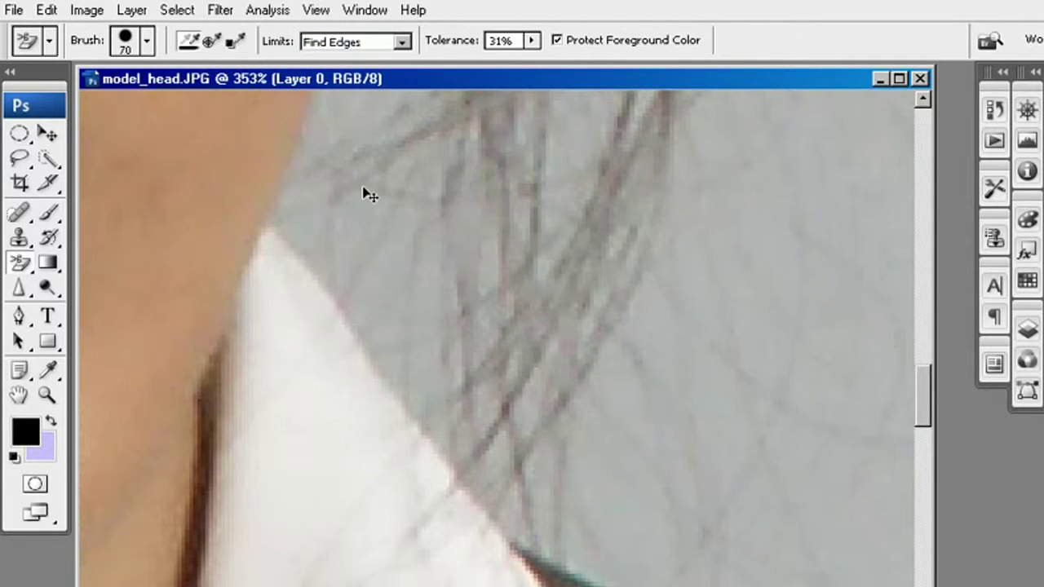
key("ctrl+minus")
key("ctrl+minus")
key("ctrl+minus")
key("ctrl+minus")
left_click_drag(413, 460, 197, 516)
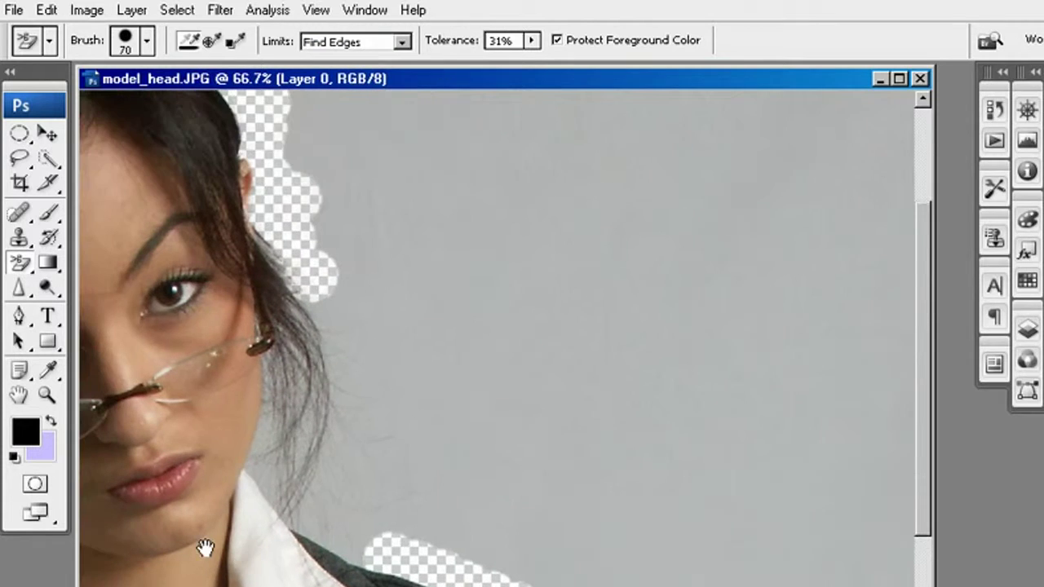
mouse_move(263, 480)
left_mouse_down()
mouse_move(306, 544)
mouse_move(244, 489)
mouse_move(314, 558)
left_mouse_up()
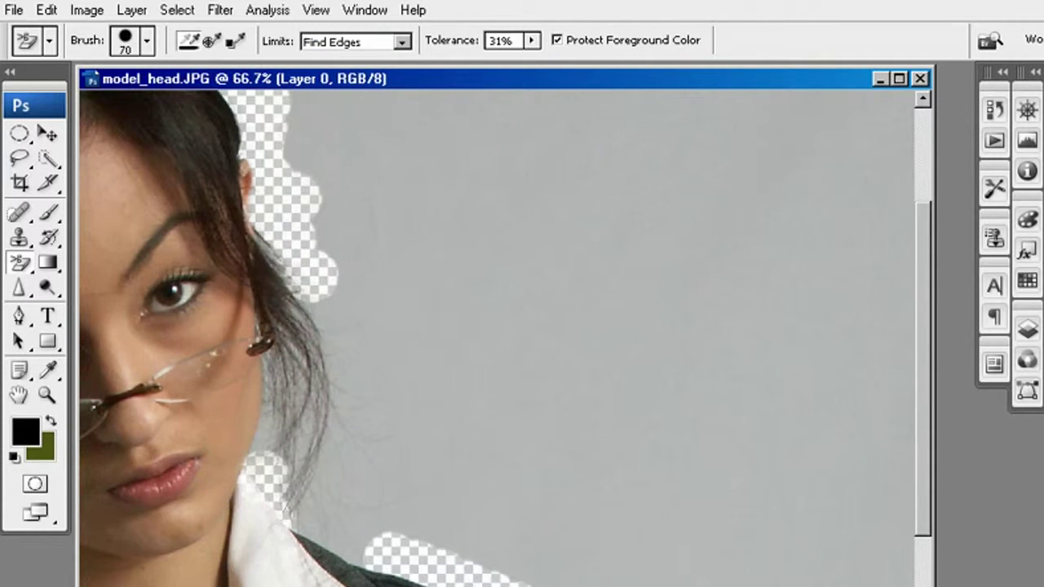
key("ctrl+z")
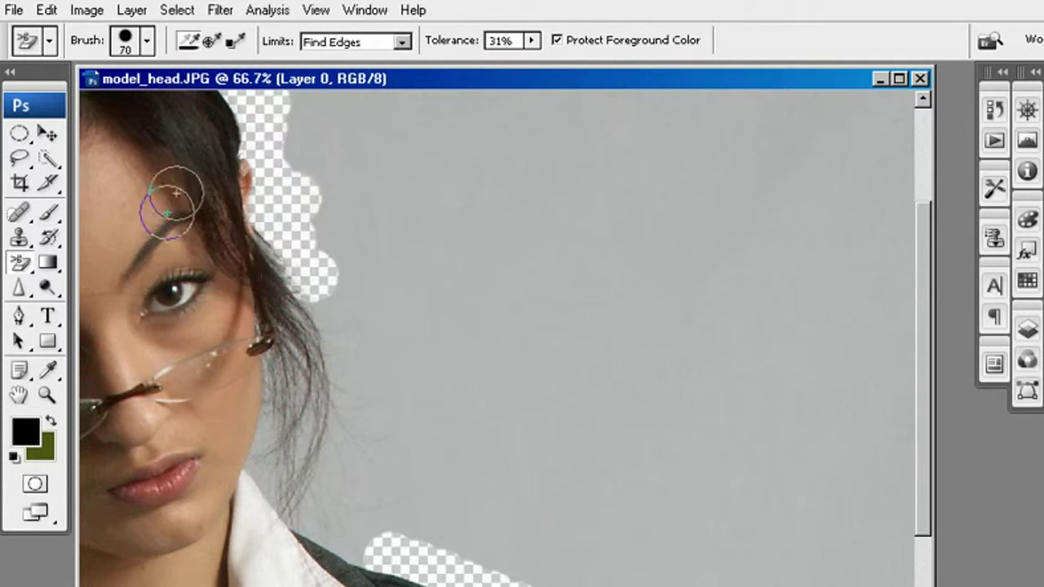
- Sample the white shirt collar as the protected foreground color and erase the backdrop above the collar and adjoining shoulder
left_click(49, 373)
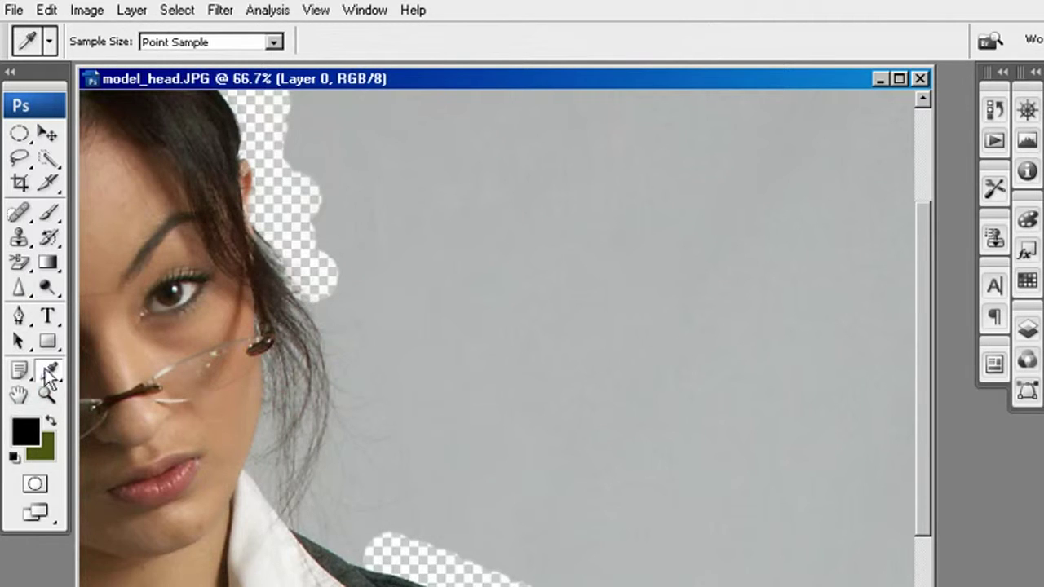
left_click(266, 491)
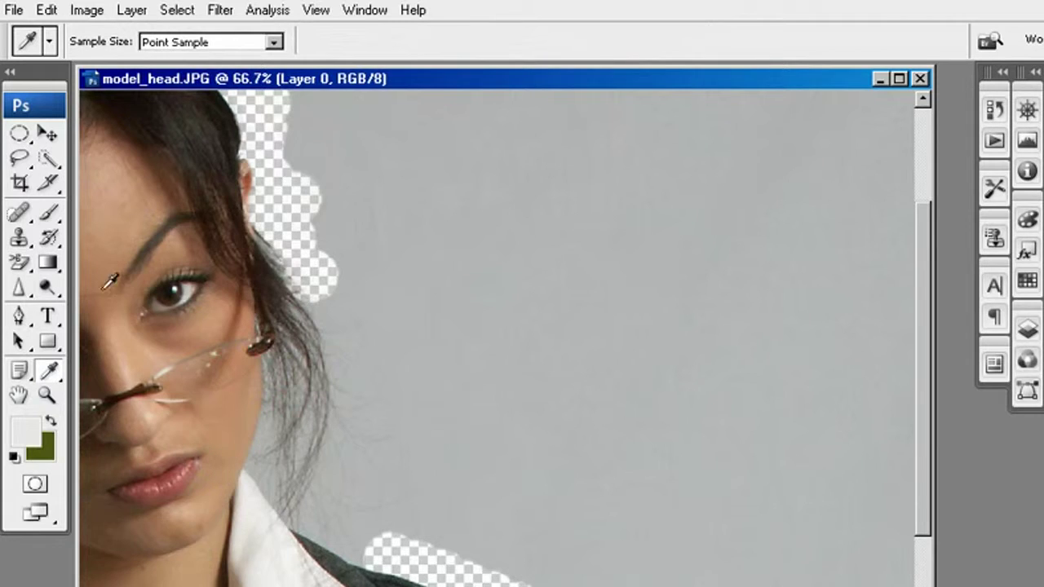
left_click(20, 262)
mouse_move(265, 473)
left_mouse_down()
mouse_move(312, 532)
mouse_move(283, 505)
mouse_move(283, 514)
mouse_move(355, 535)
mouse_move(427, 575)
left_mouse_up()
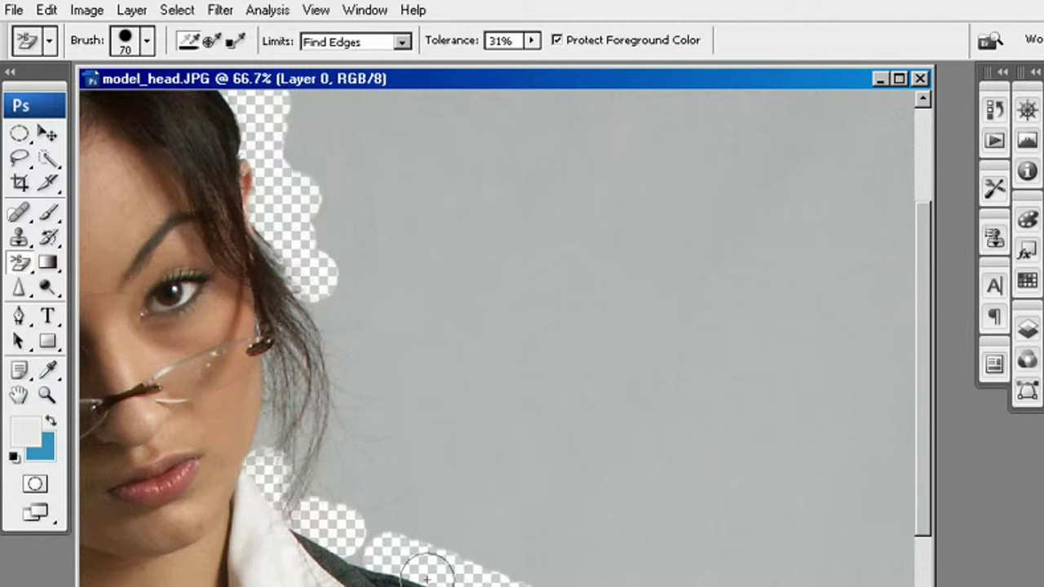
- Sample the cheek's skin tone as the protected foreground color and erase the backdrop between the cheek and the loose hair
mouse_move(286, 443)
left_mouse_down()
mouse_move(282, 372)
mouse_move(292, 500)
mouse_move(263, 412)
mouse_move(243, 438)
mouse_move(254, 404)
left_mouse_up()
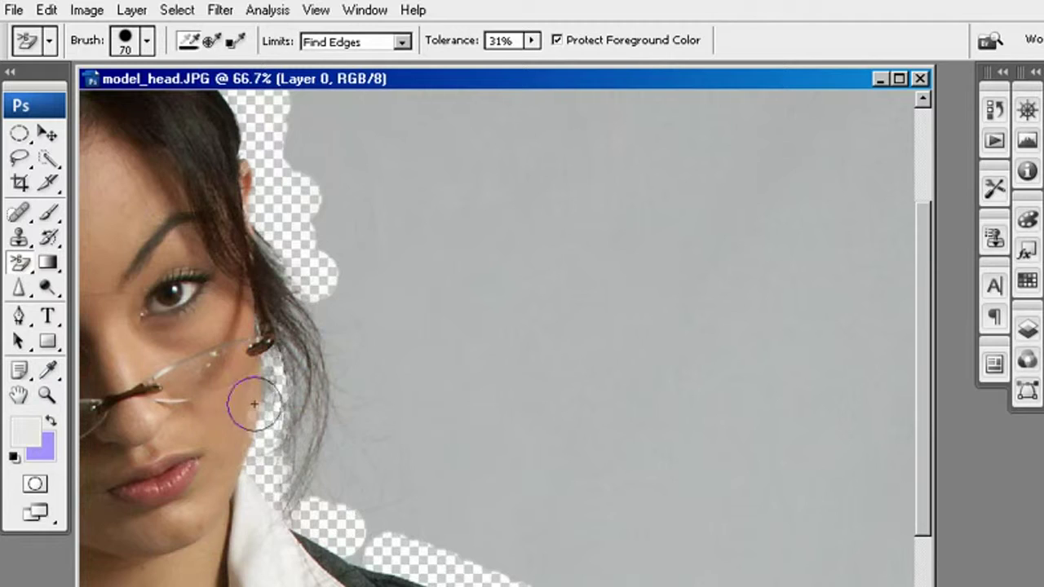
left_click(48, 371)
left_click(256, 411)
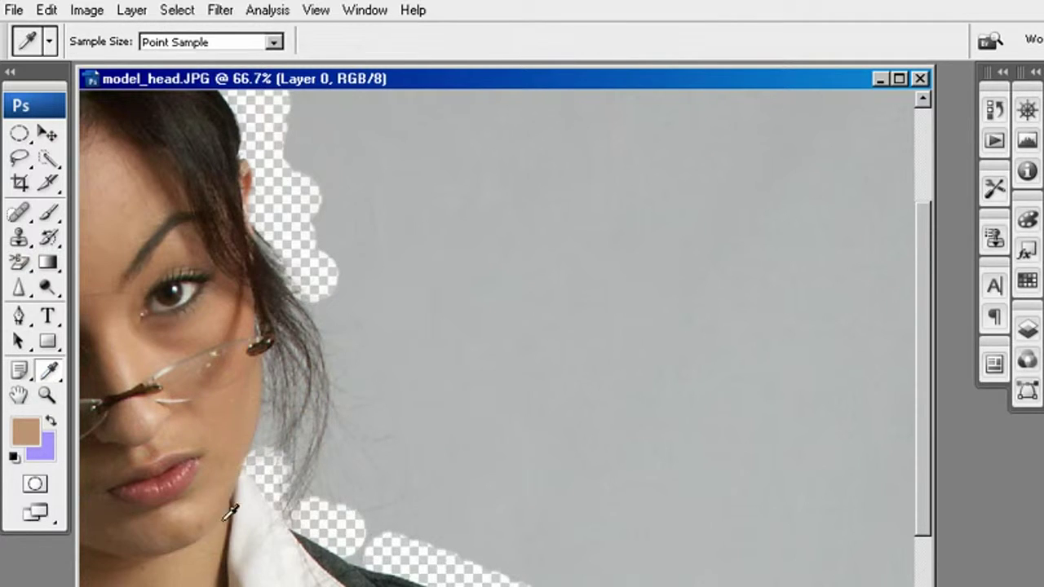
left_click(20, 262)
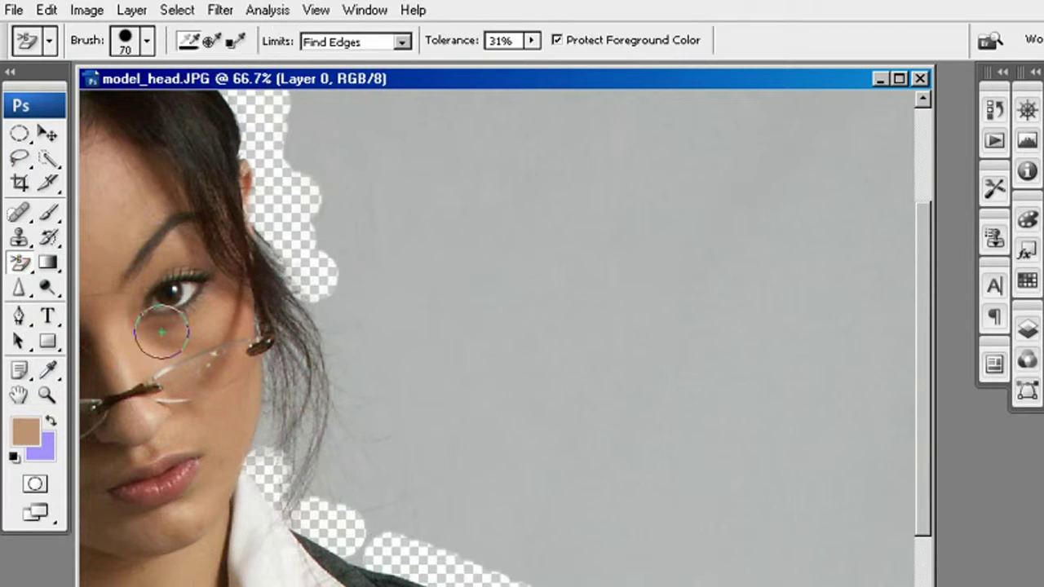
left_click(269, 436, "alt")
left_click_drag(269, 436, 269, 414)
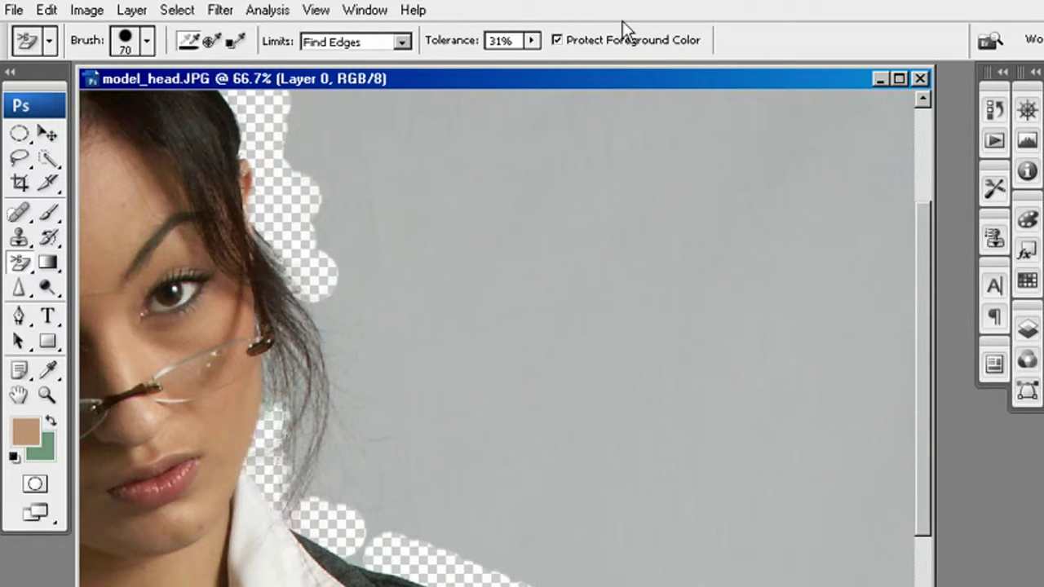
- Set the eraser's tolerance to 100% and erase the backdrop above the shoulder beside the collar on the photo's left side
left_click_drag(437, 46, 566, 70)
left_click_drag(260, 418, 792, 299)
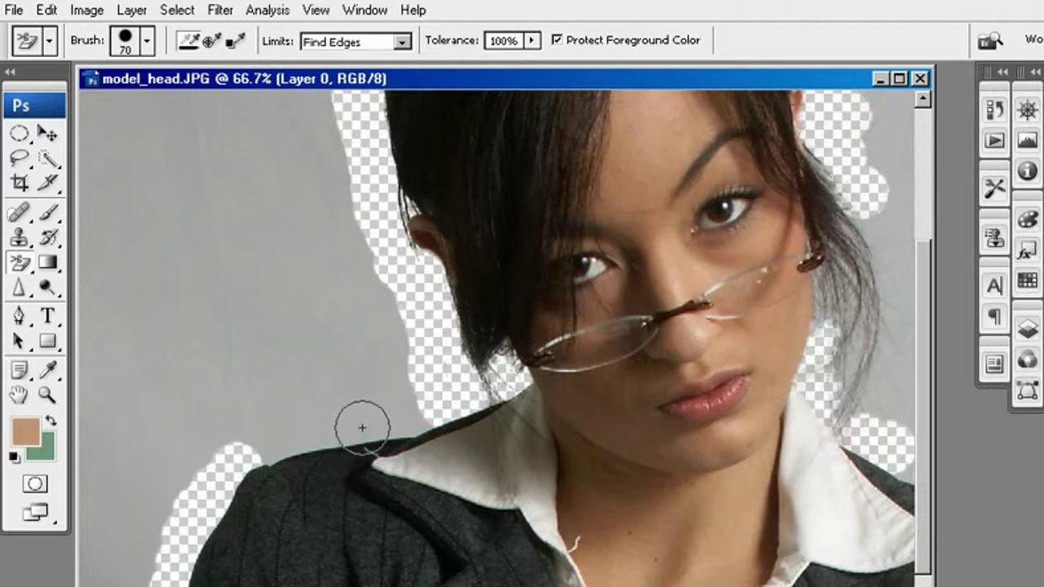
mouse_move(337, 436)
left_mouse_down()
mouse_move(272, 443)
mouse_move(245, 459)
mouse_move(425, 422)
left_mouse_up()
left_click_drag(494, 459, 410, 449)
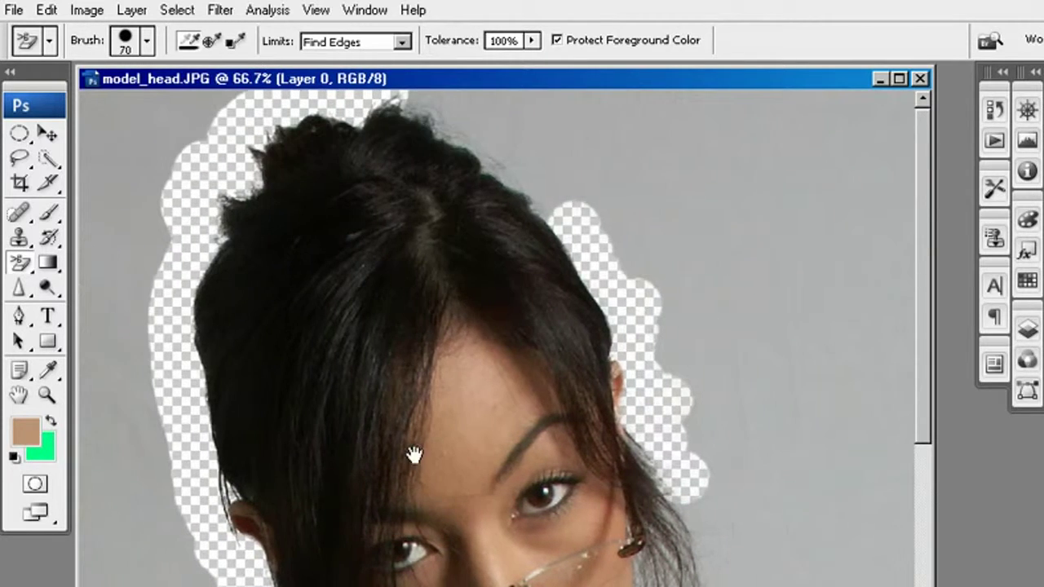
- Try erasing the backdrop along the hair's upper right edge at 100% tolerance, and undo the stroke
left_click_drag(546, 202, 404, 117)
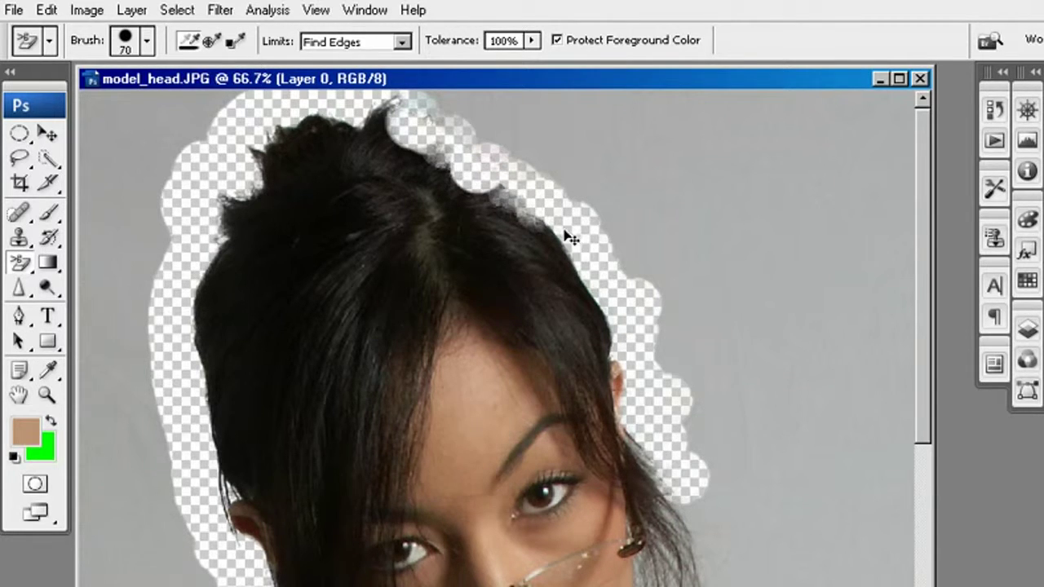
key("ctrl+z")
- Set the eraser's tolerance to 12% and erase the backdrop along the hair's upper right edge up to the bun
left_click_drag(471, 46, 349, 47)
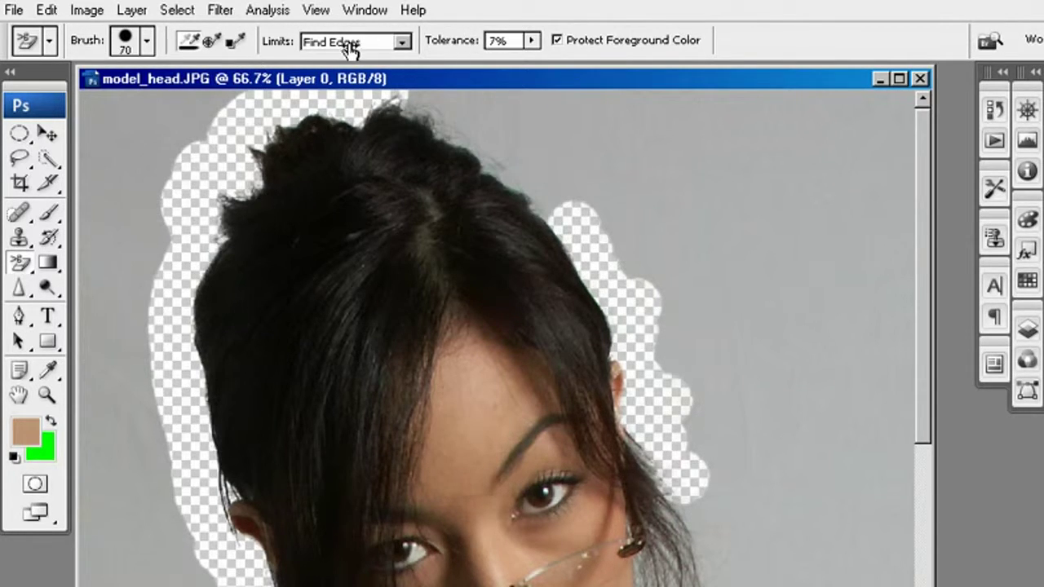
left_click_drag(434, 41, 443, 41)
mouse_move(545, 200)
left_mouse_down()
mouse_move(419, 93)
mouse_move(455, 131)
mouse_move(534, 175)
left_mouse_up()
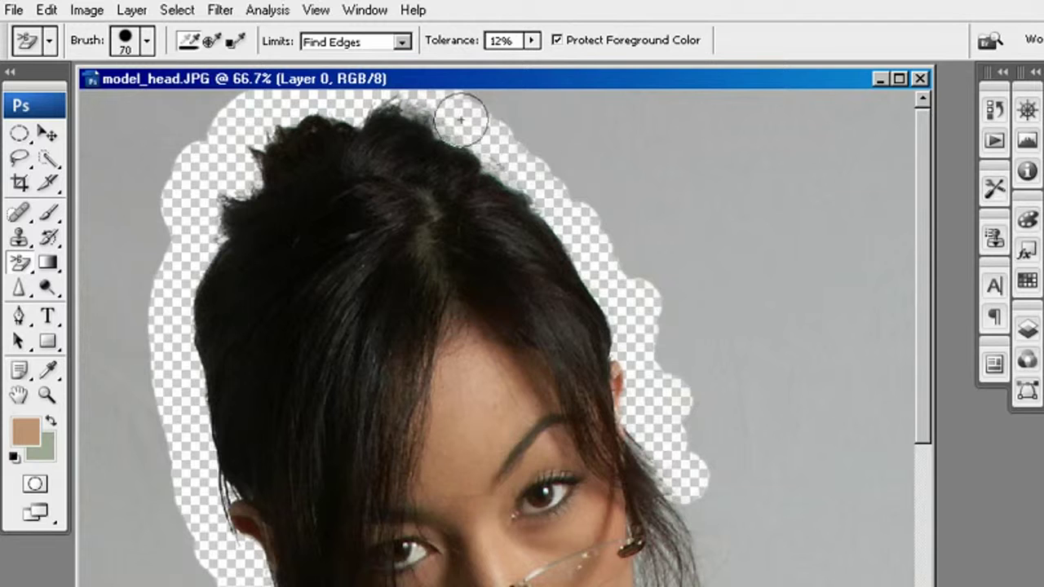
left_click_drag(710, 522, 693, 467)
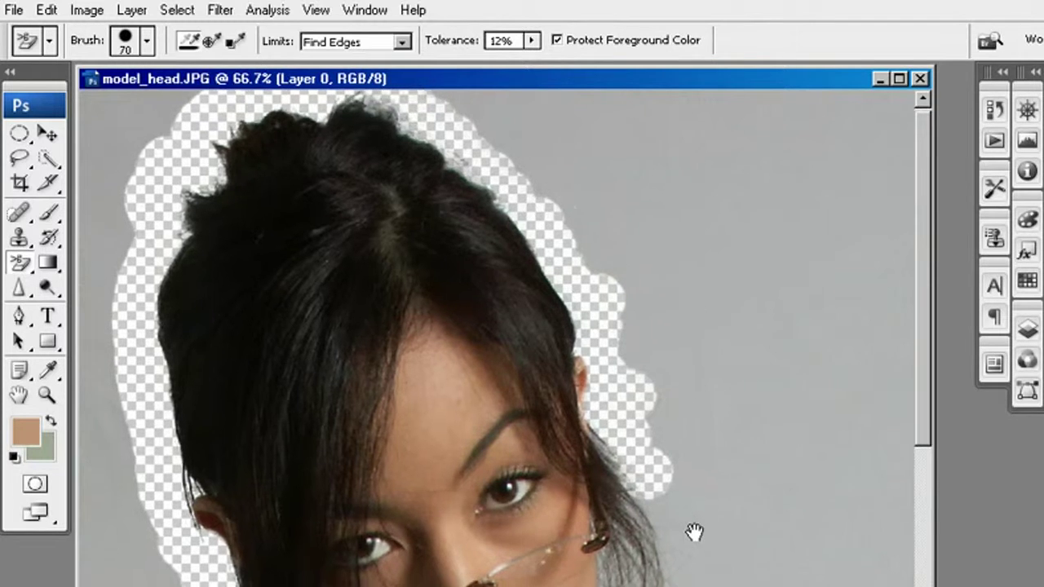
left_click_drag(450, 499, 637, 568)
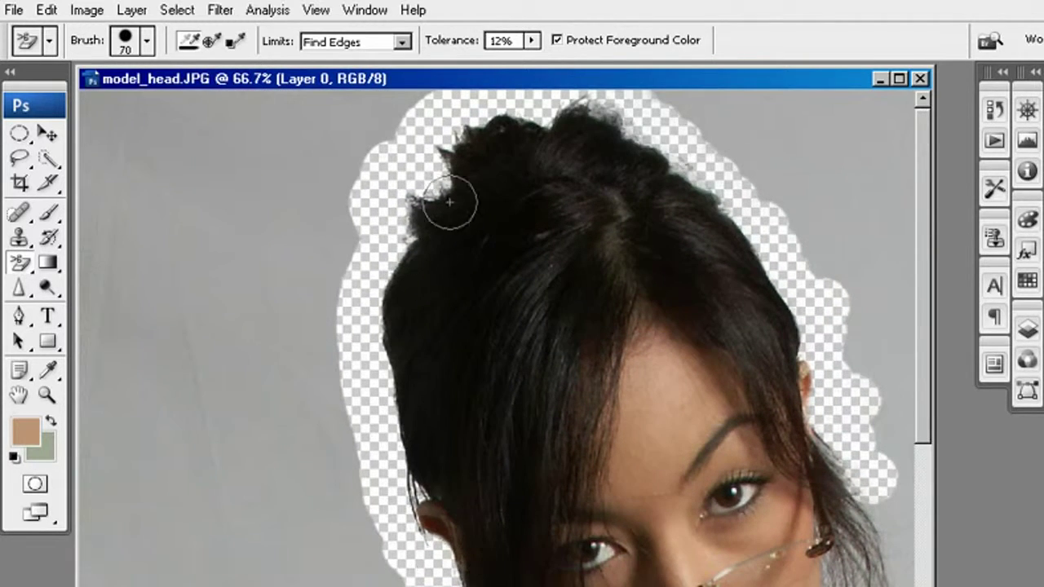
- Revert model_head.JPG to its last saved version to bring back the full backdrop
mouse_move(750, 511)
left_mouse_down()
mouse_move(461, 551)
mouse_move(356, 499)
mouse_move(444, 488)
mouse_move(476, 402)
left_mouse_up()
mouse_move(540, 302)
left_mouse_down()
mouse_move(517, 298)
mouse_move(517, 274)
mouse_move(505, 294)
left_mouse_up()
mouse_move(546, 516)
left_mouse_down()
mouse_move(438, 549)
mouse_move(734, 506)
left_mouse_up()
left_click_drag(507, 521, 638, 584)
left_click(14, 10)
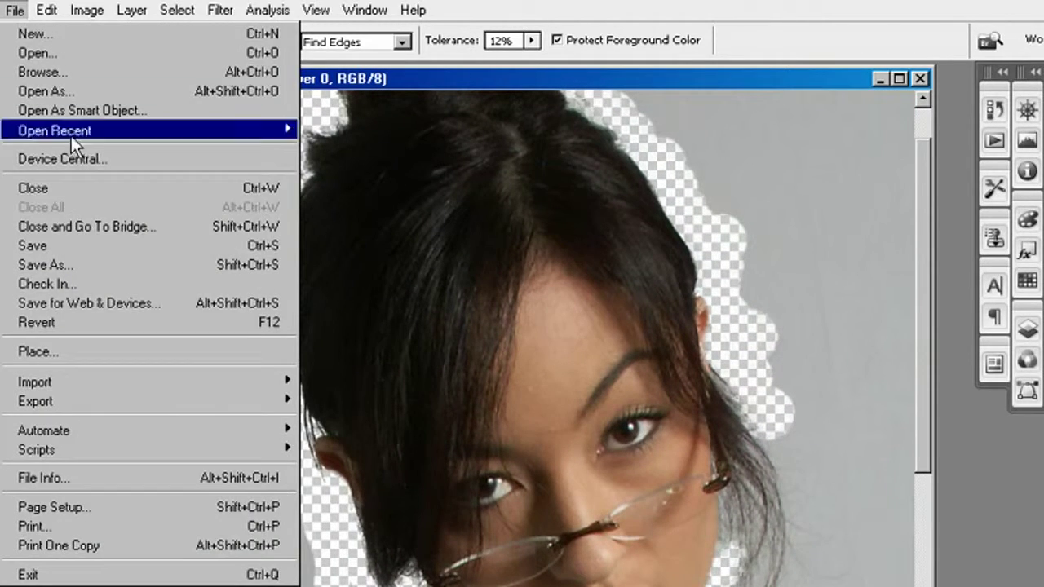
left_click(163, 323)
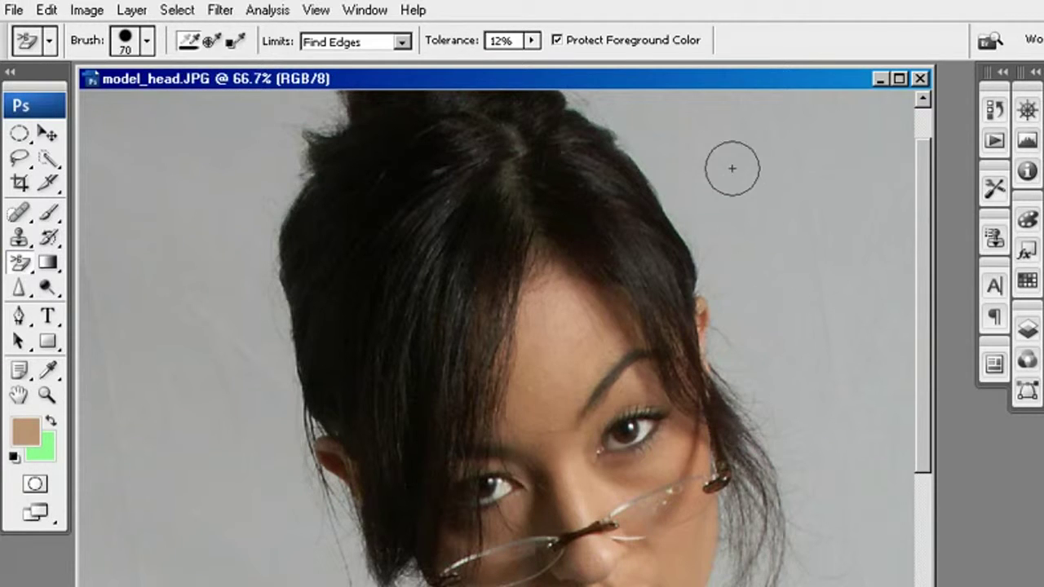
- Switch from the Background Eraser to the Magic Eraser with the head and shoulders in view at 33.3%
key("ctrl+minus")
key("ctrl+minus")
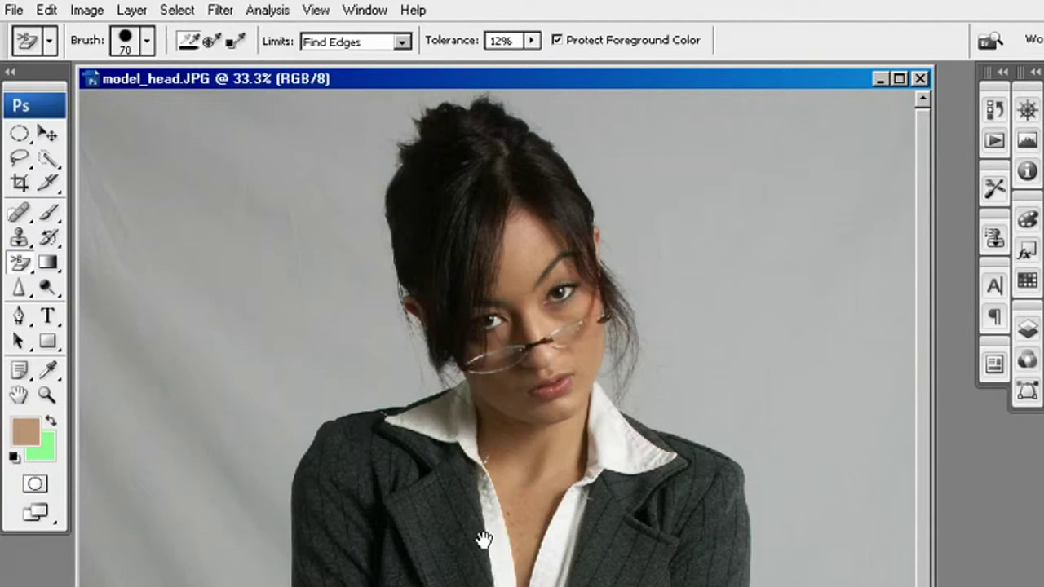
left_click_drag(483, 539, 420, 540)
mouse_move(20, 263)
left_mouse_down()
mouse_move(128, 313)
mouse_move(181, 308)
left_mouse_up()
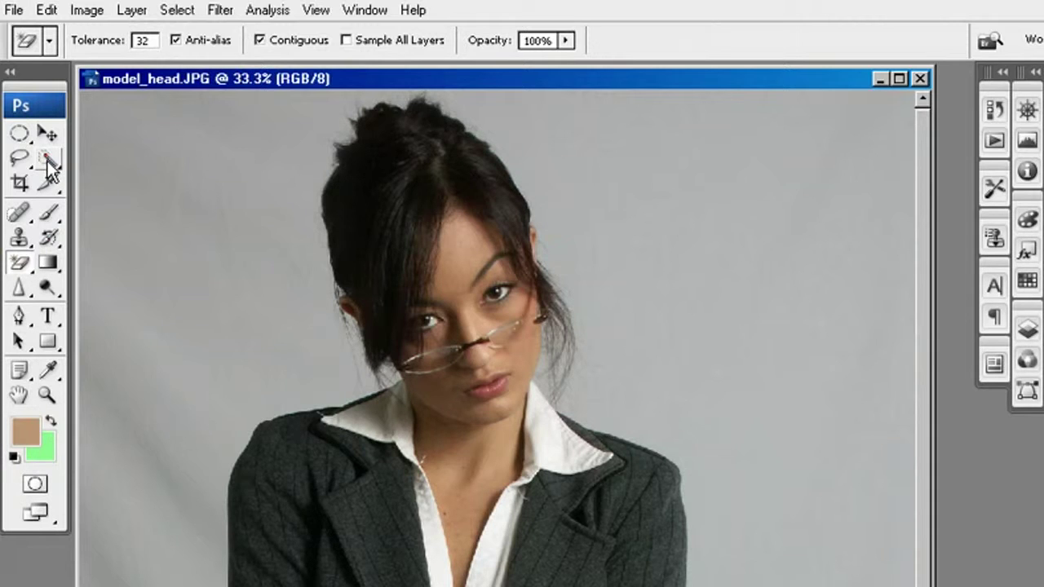
- Try the Magic Eraser on the gray backdrop at tolerance 32 with Contiguous on, and undo the erasure
left_click(243, 385)
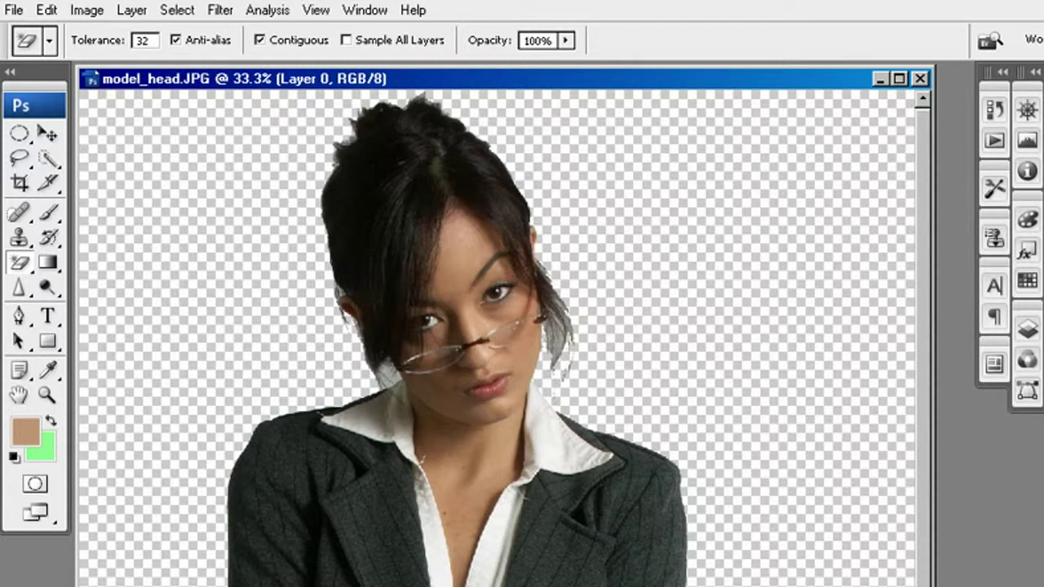
left_click(46, 10)
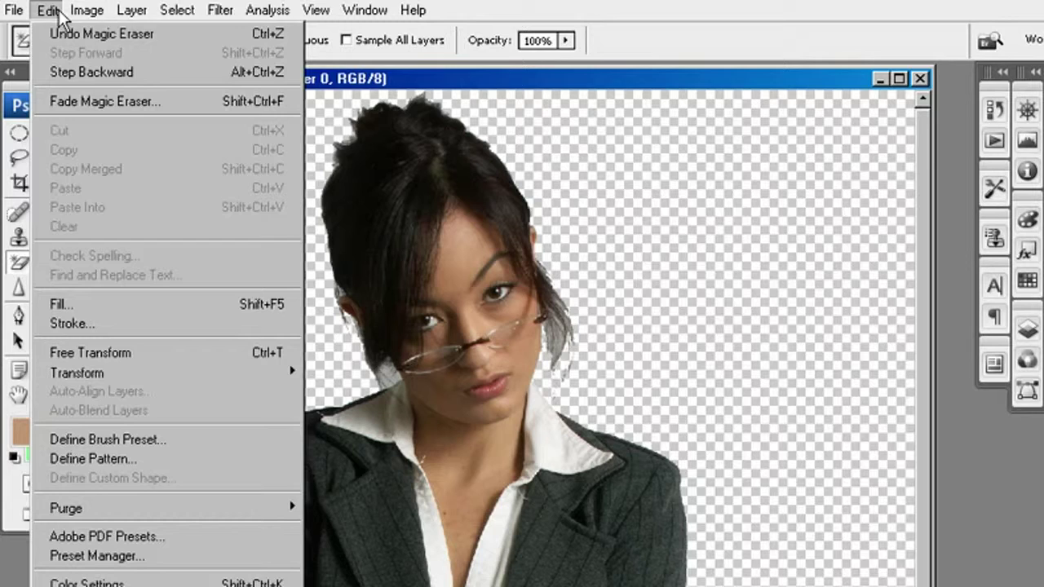
left_click(106, 30)
- Try the Magic Eraser on the backdrop with Contiguous off, undo the erasure and turn Contiguous back on
left_click(281, 40)
left_click(222, 371)
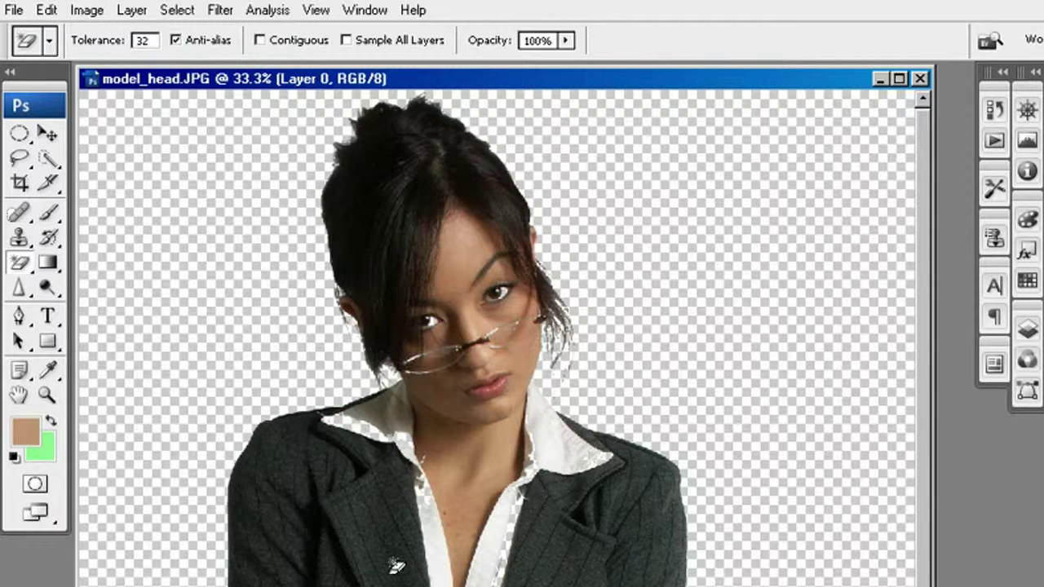
left_click(46, 10)
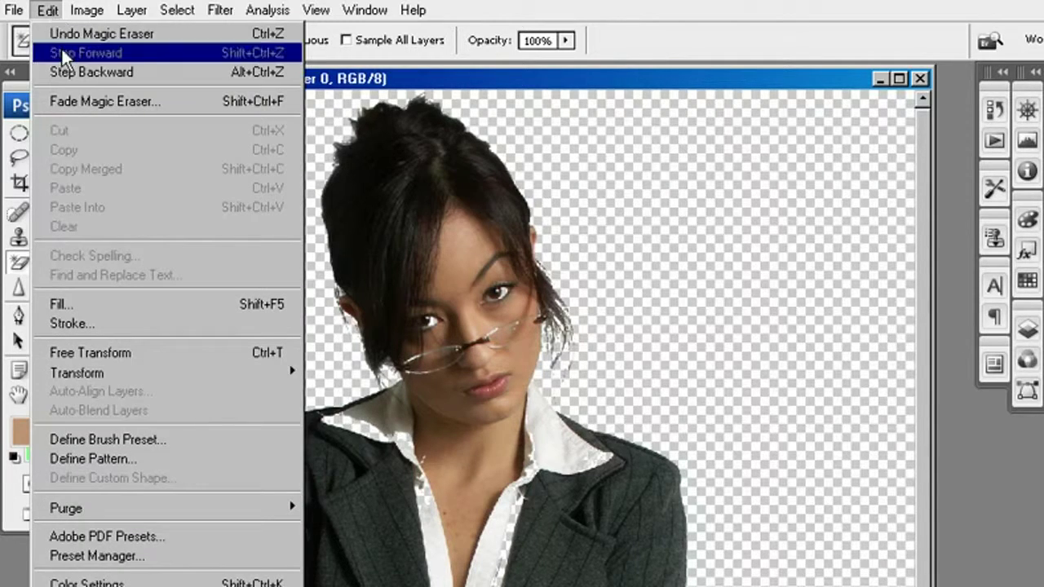
left_click(69, 36)
left_click(286, 42)
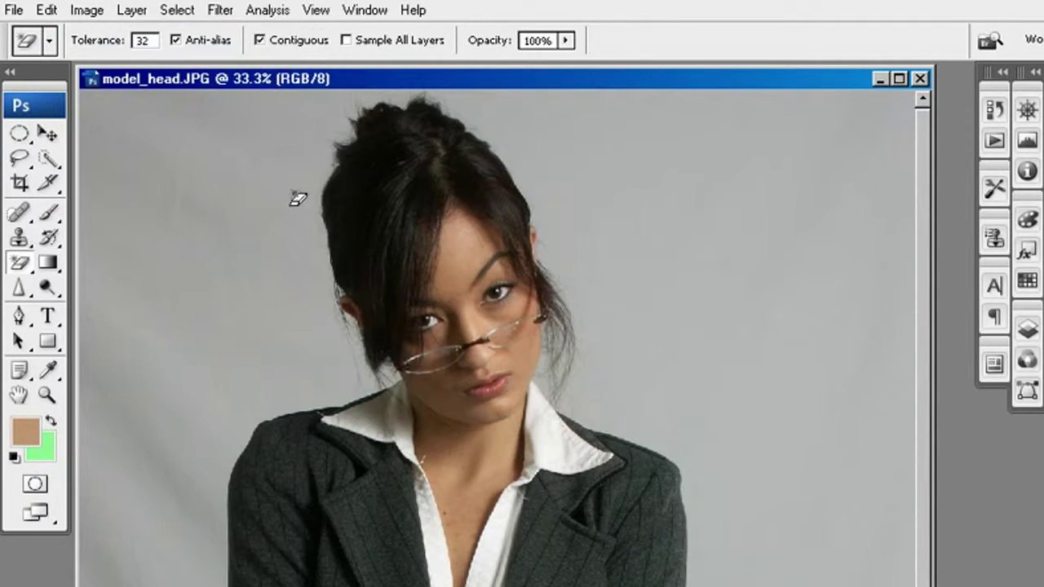